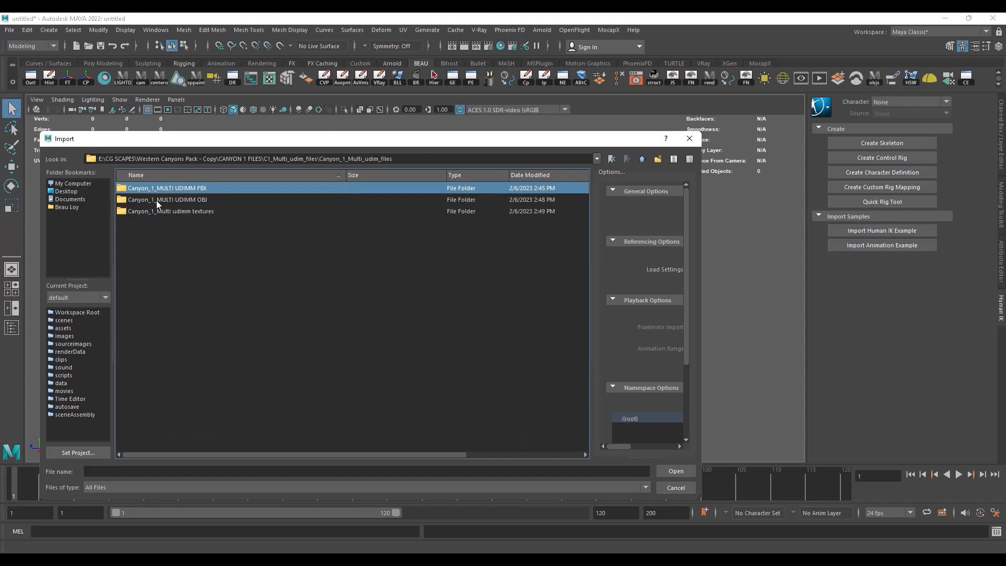
Step: Import CANYON_LOD_5.fbx from the Canyon_1_MULTI UDIMM FBX folder into the scene
double_click(186, 190)
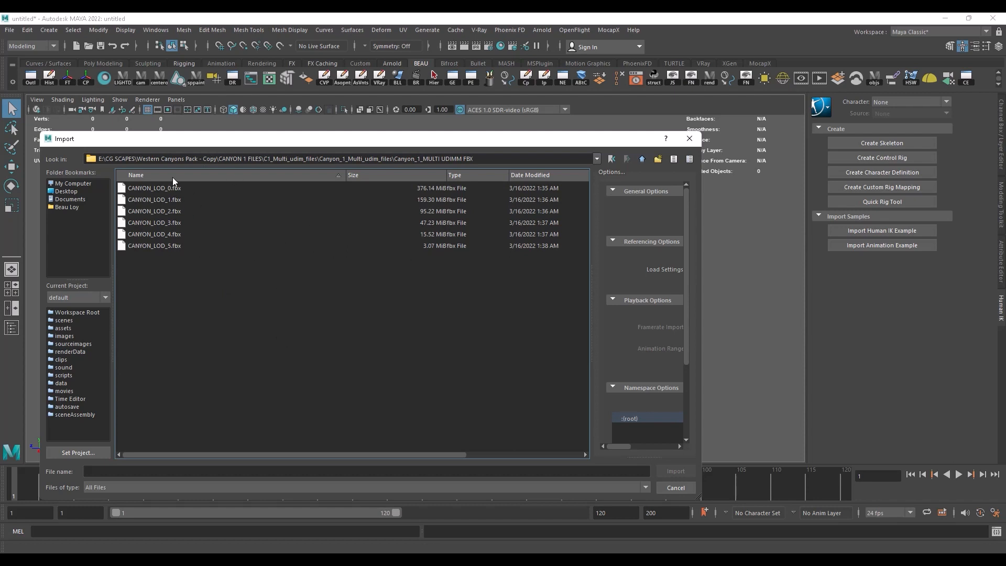
click(153, 248)
click(675, 471)
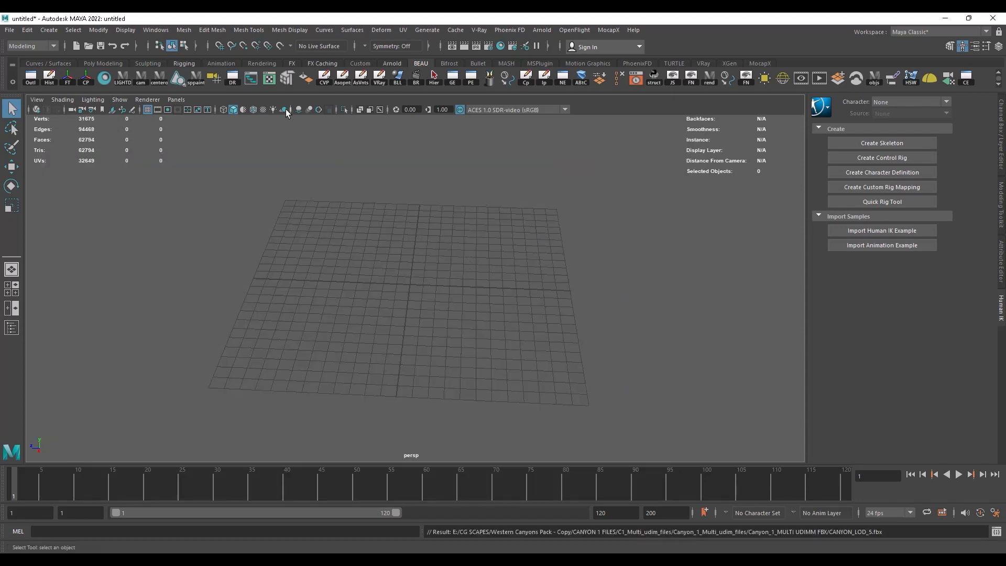
Step: Open the perspective camera's attributes and increase its Far Clip Plane value
click(36, 99)
mouse_move(50, 102)
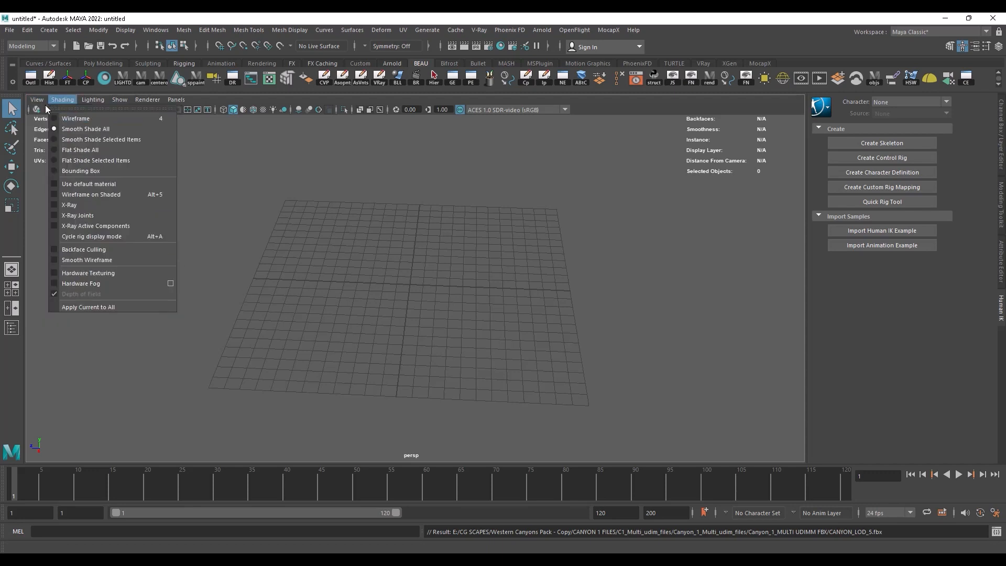
click(558, 272)
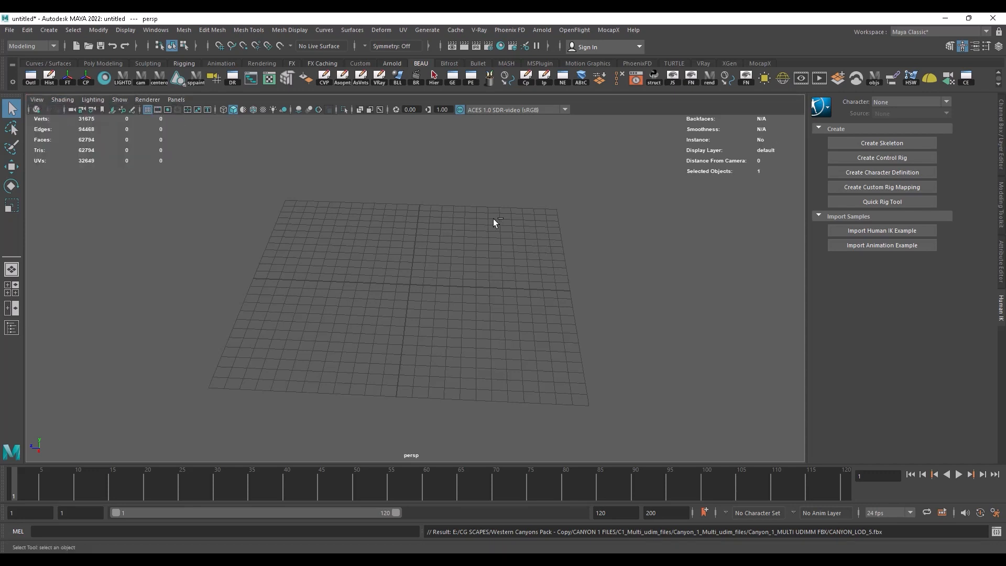
key(ctrl+a)
click(38, 99)
click(49, 116)
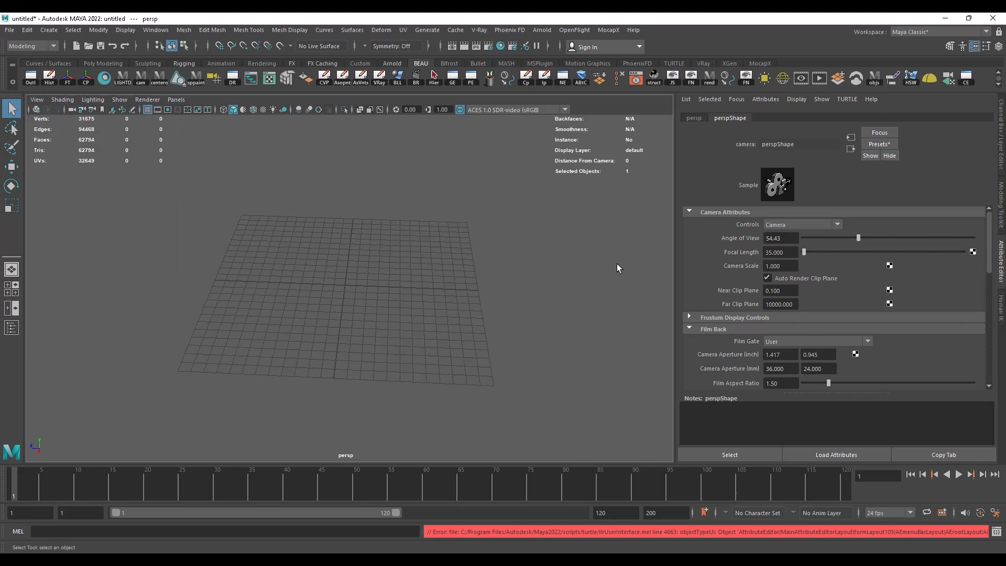
click(774, 304)
text(0000)
key(Return)
Step: Bring the whole imported canyon terrain into view and select its mesh
alt+right_drag(494, 271, 386, 274)
click(375, 280)
alt+drag(375, 280, 259, 266)
mouse_move(426, 198)
alt+mouse_down()
mouse_move(298, 172)
mouse_move(445, 199)
mouse_move(416, 180)
alt+mouse_up()
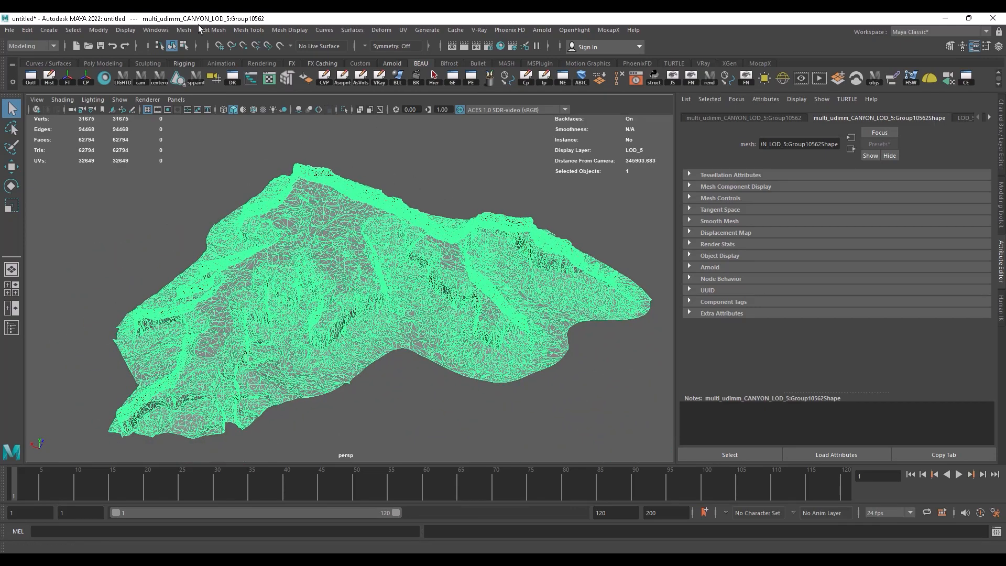
Step: Open the UV Editor for the canyon mesh, dismiss the UV Toolkit, and place the editor window over the viewport
click(156, 30)
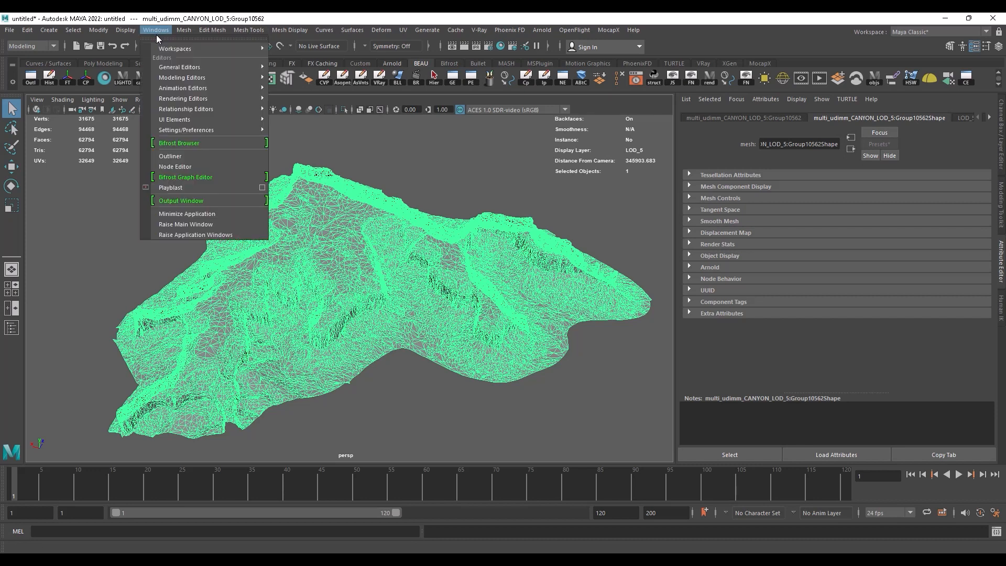
mouse_move(199, 67)
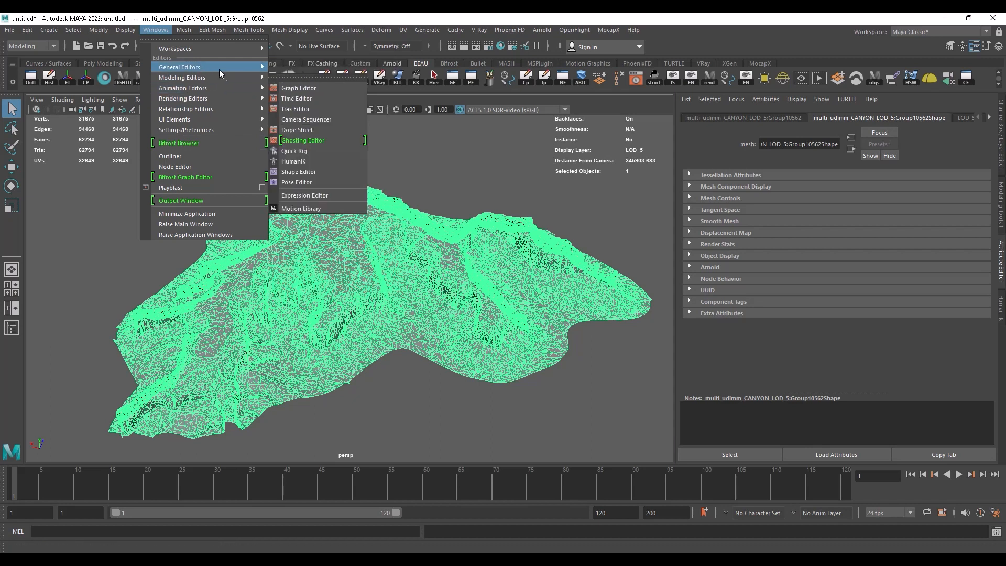
mouse_move(222, 82)
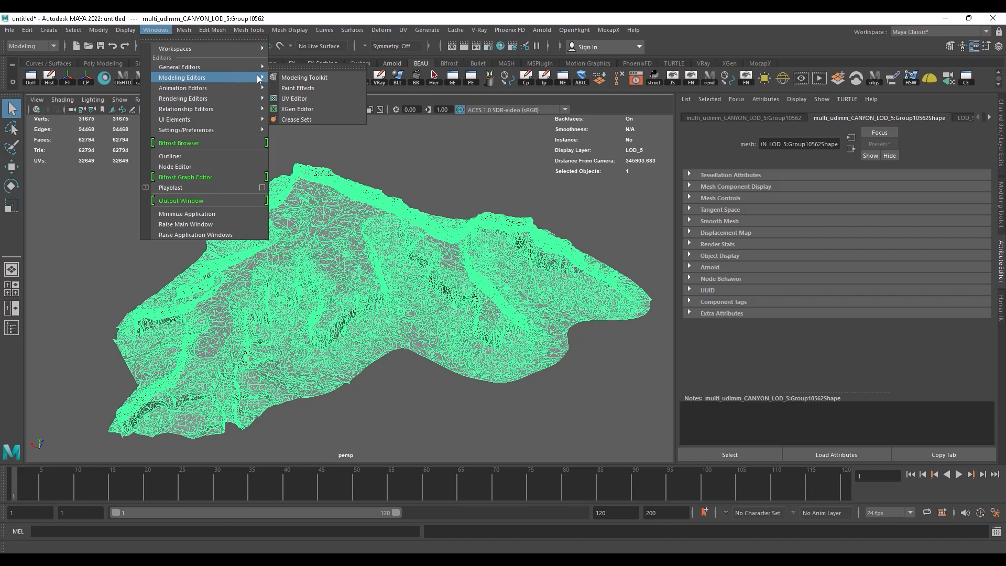
click(294, 98)
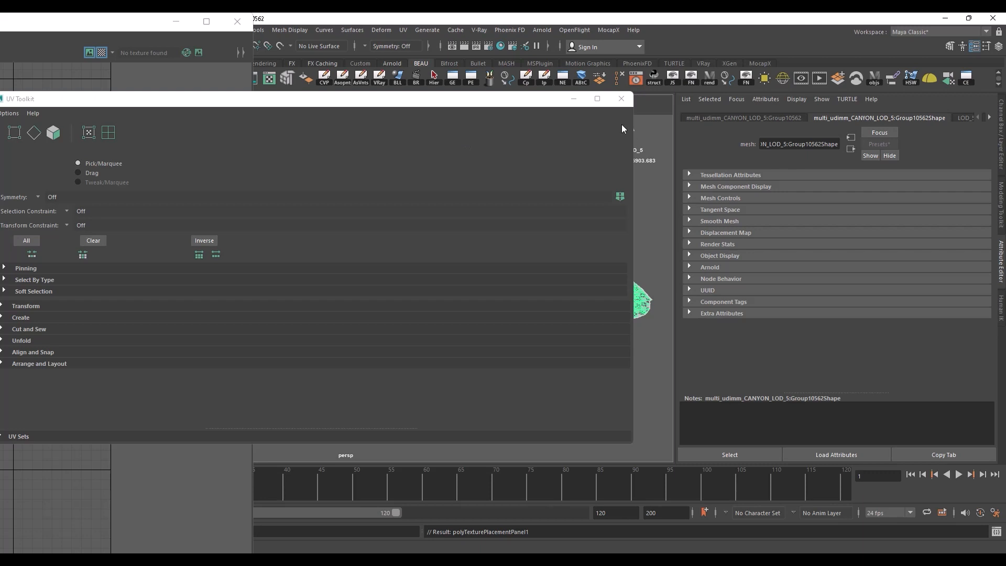
click(621, 99)
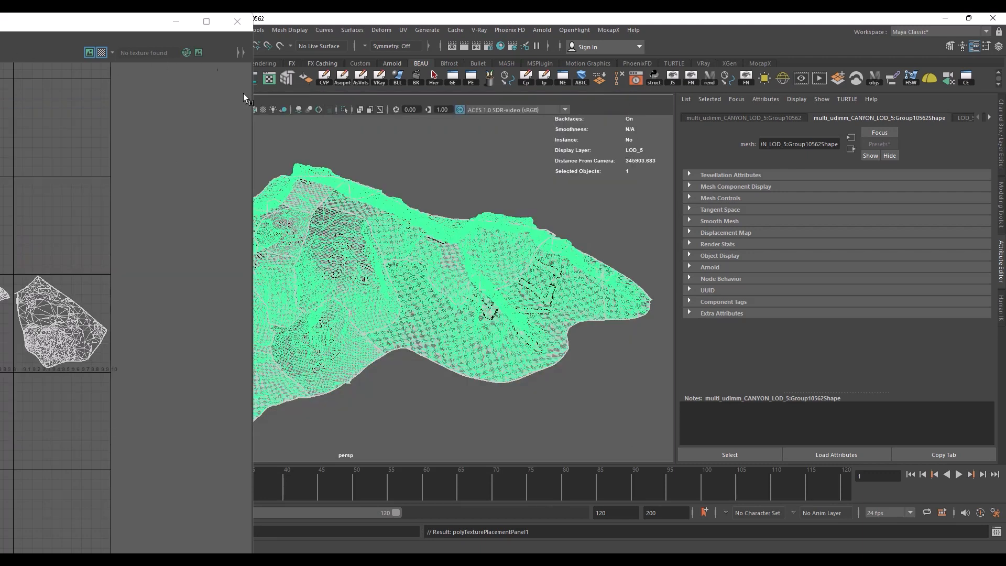
drag(253, 116, 456, 84)
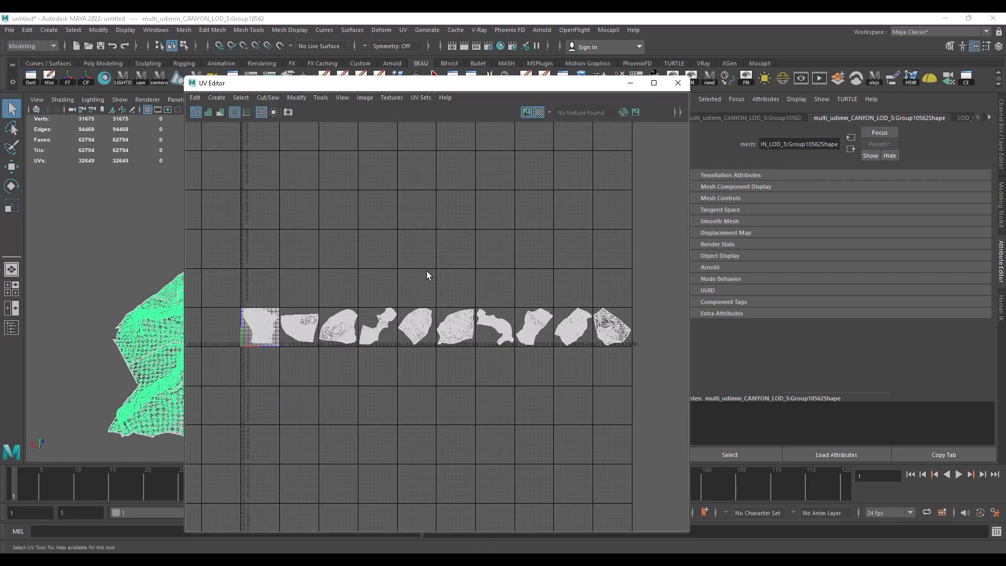
drag(581, 85, 678, 57)
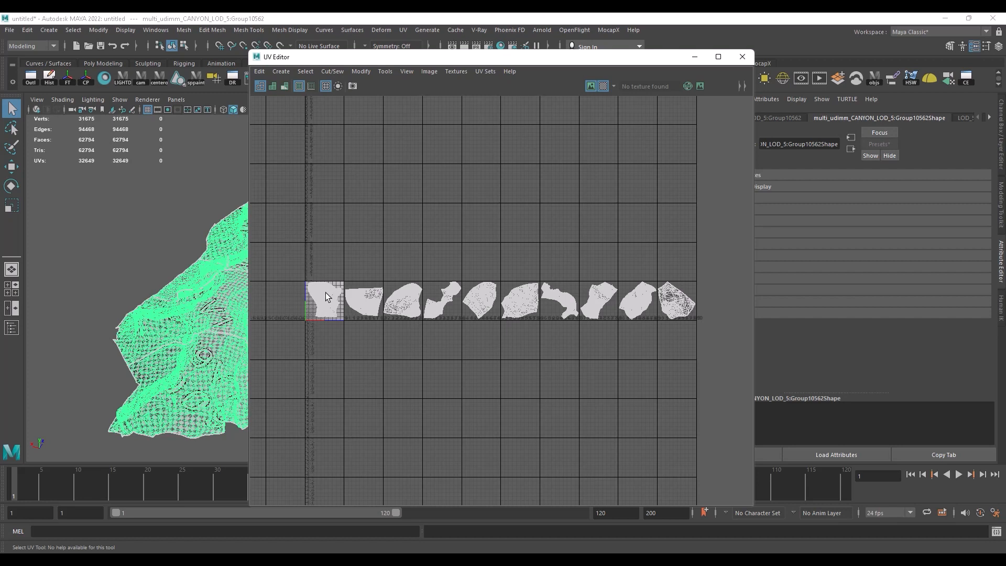
drag(560, 63, 542, 86)
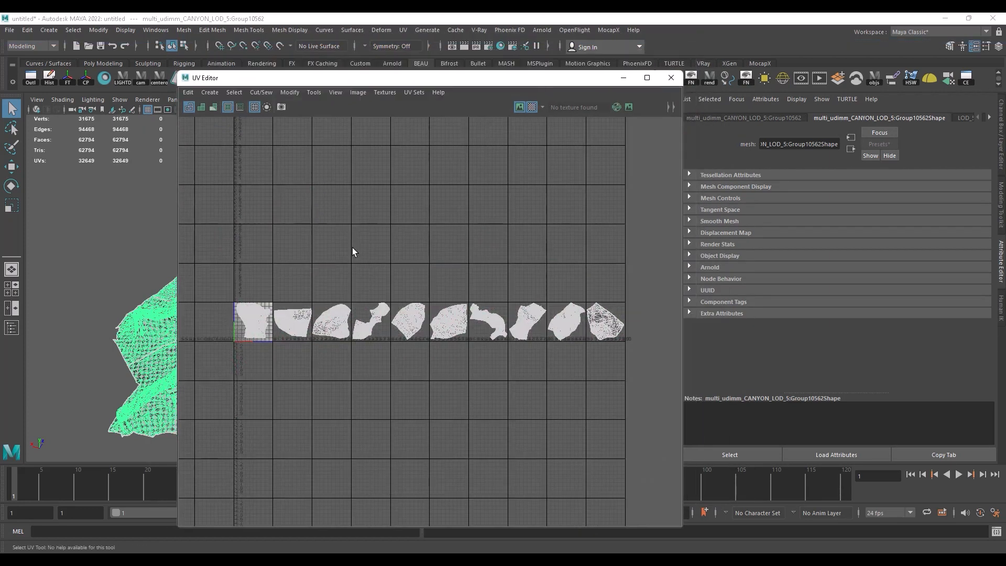
Step: Select the entire UV shell in the second UDIM tile with the Move tool active, and close the UV Editor
right_click(292, 321)
right_click(295, 322)
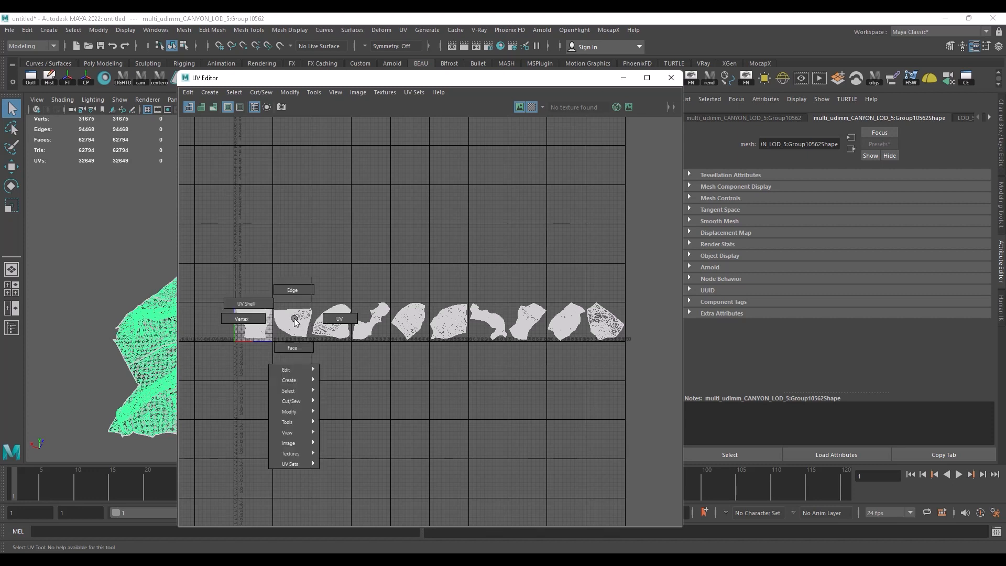
click(339, 318)
drag(300, 321, 290, 311)
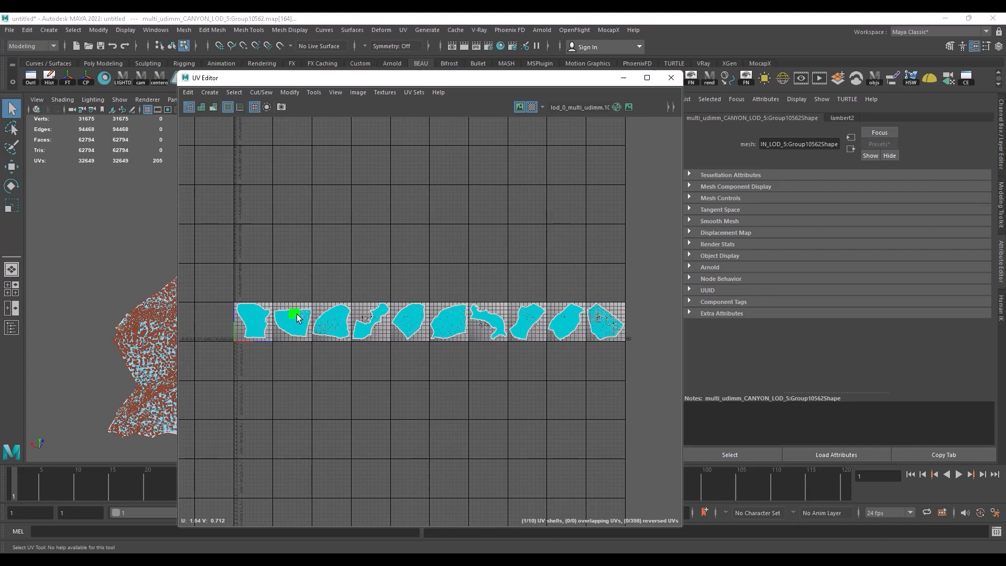
ctrl+right_click(297, 318)
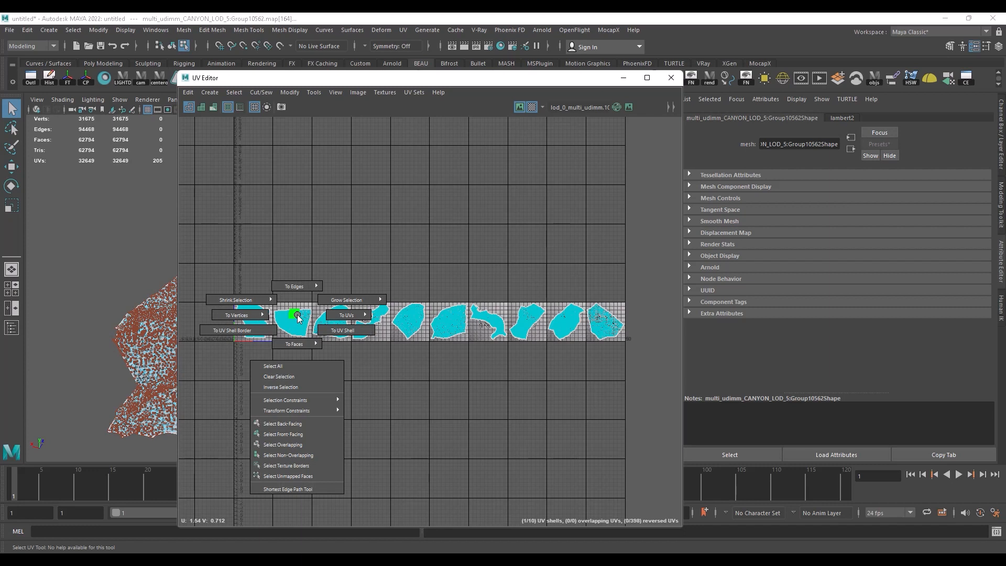
ctrl+right_drag(297, 315, 339, 331)
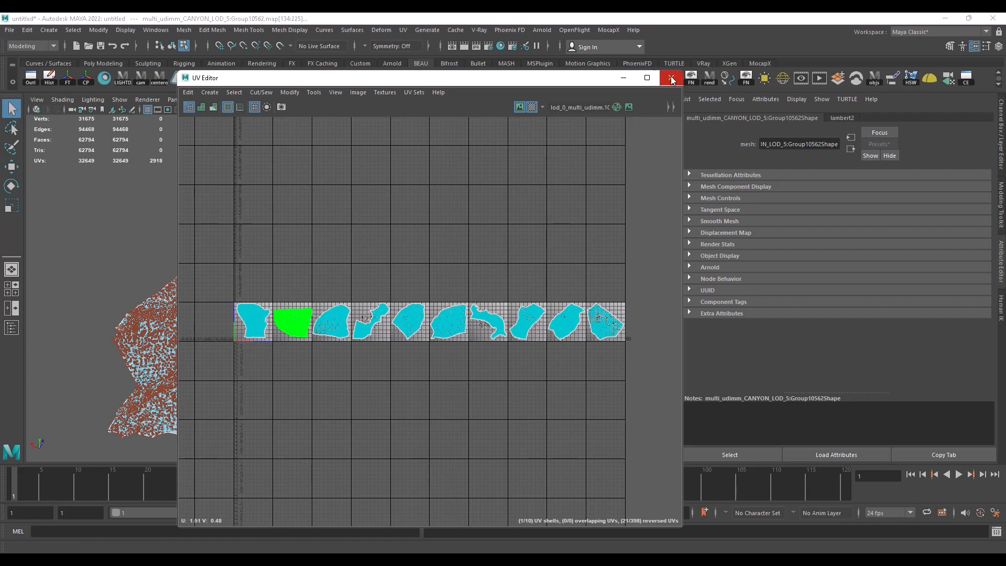
key(w)
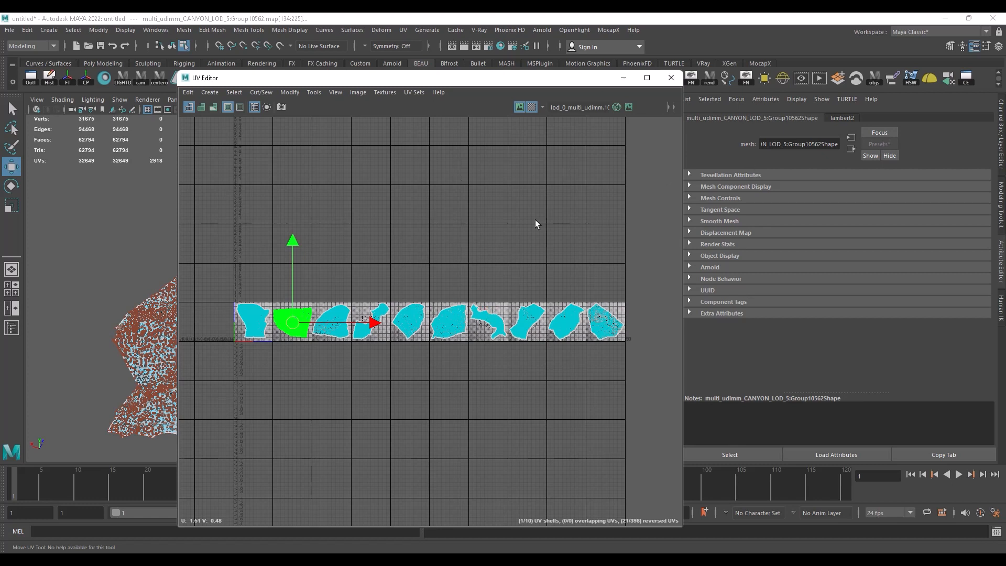
click(671, 78)
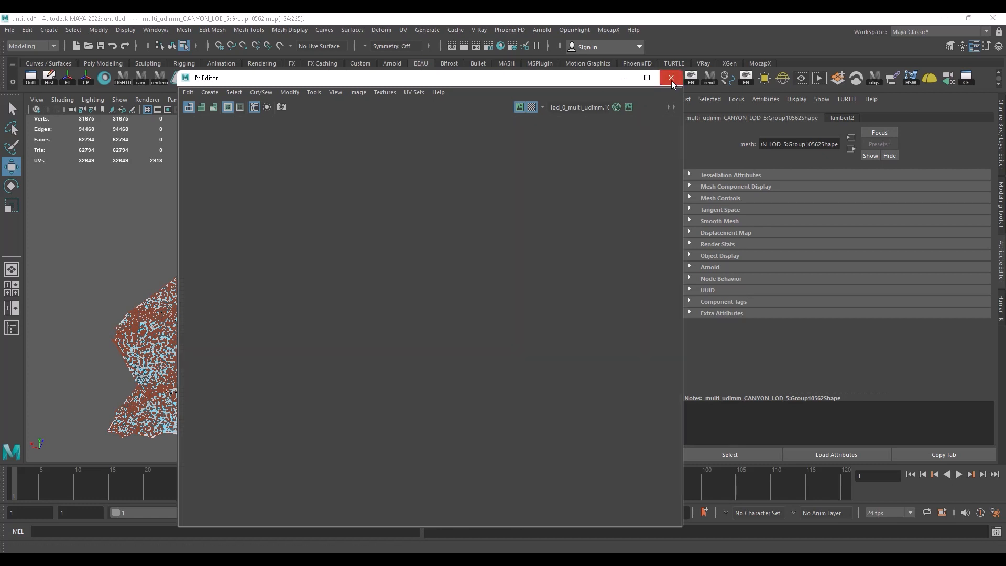
Step: Return the canyon mesh to object selection and view the terrain from a lower angle
right_drag(342, 199, 395, 185)
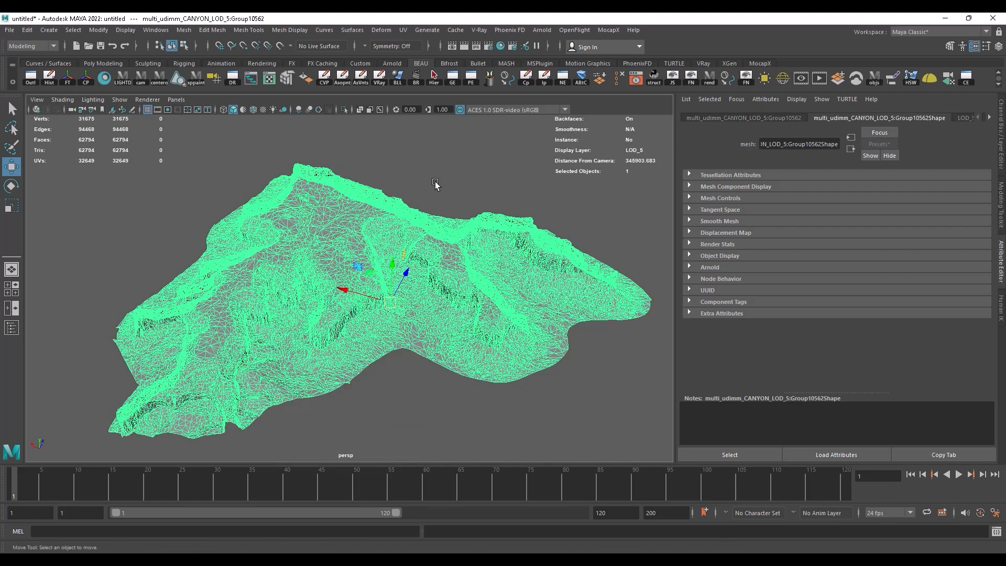
click(436, 185)
scroll(418, 252, down, 3)
alt+drag(418, 252, 444, 290)
scroll(486, 291, up, 4)
alt+middle_drag(444, 290, 451, 273)
click(354, 258)
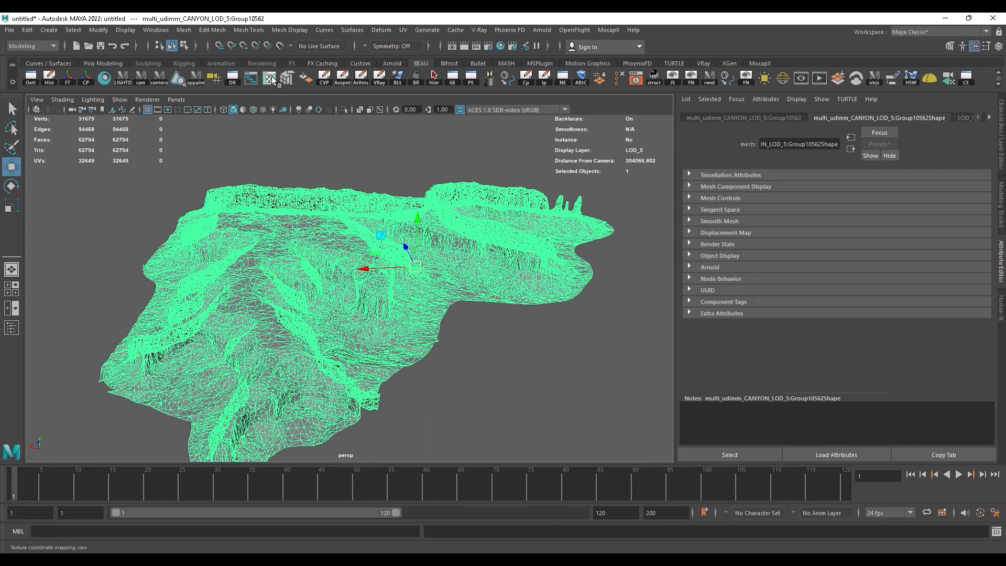
Step: Reopen the UV Editor for the canyon mesh without the UV Toolkit and reposition its window
click(149, 33)
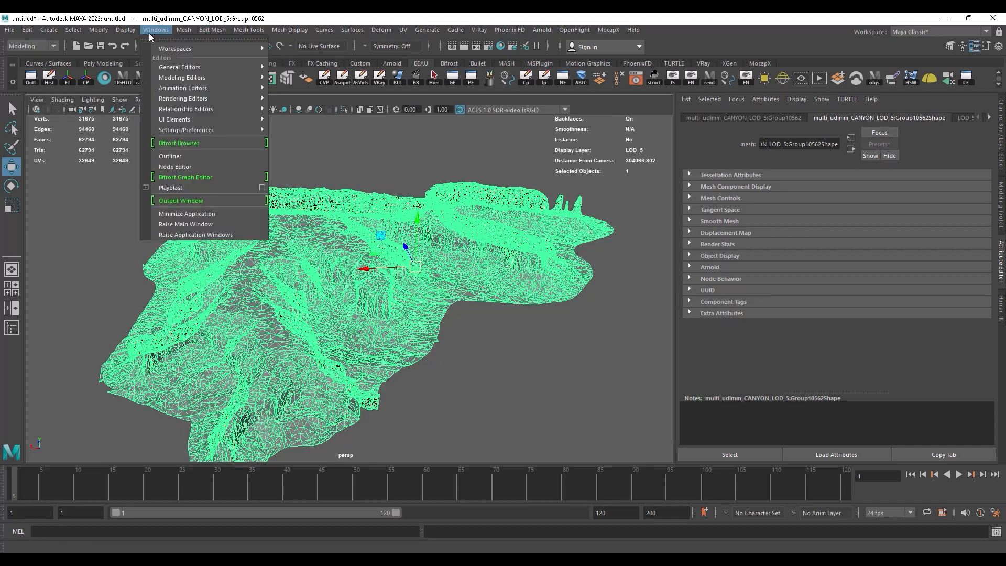
mouse_move(216, 82)
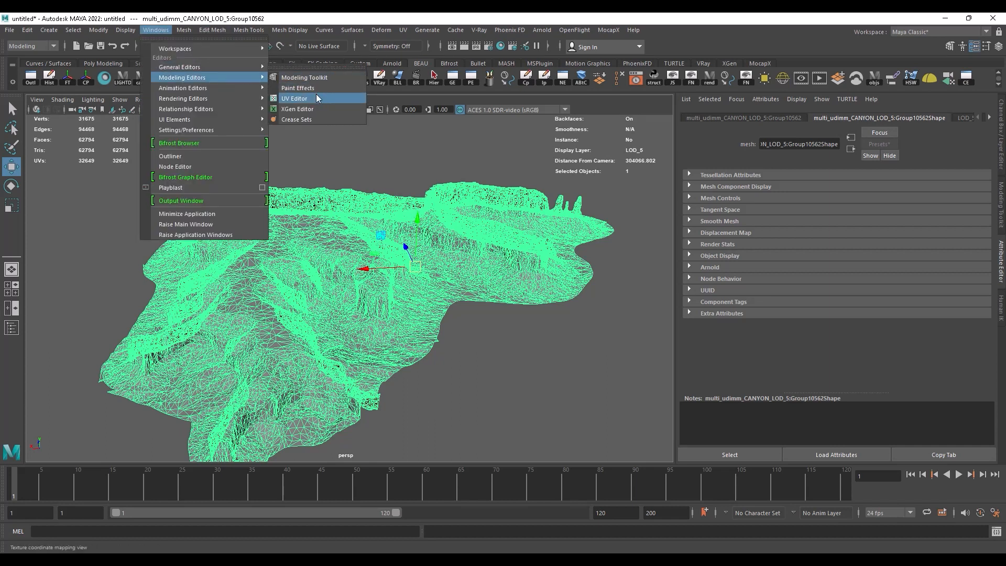
click(296, 98)
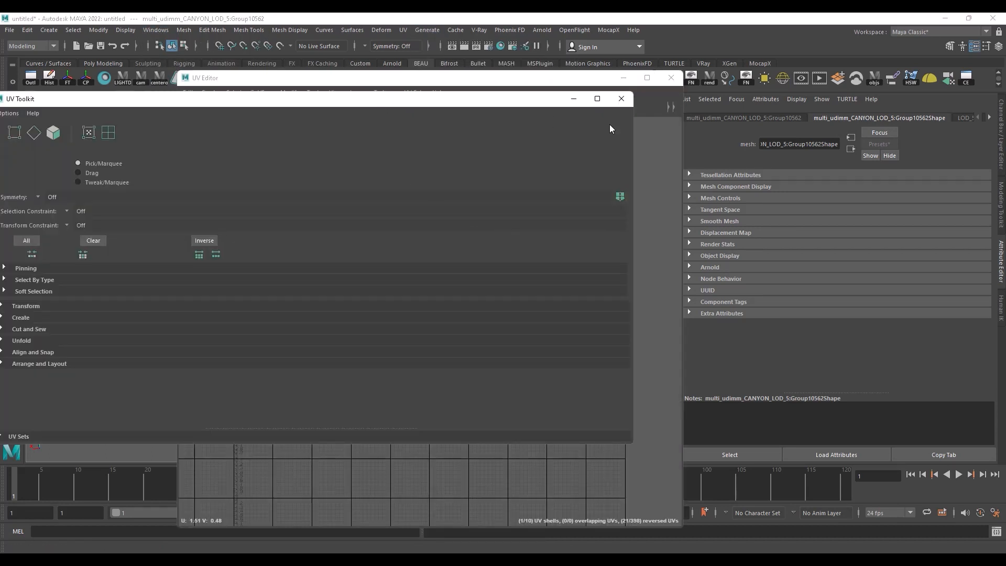
click(621, 98)
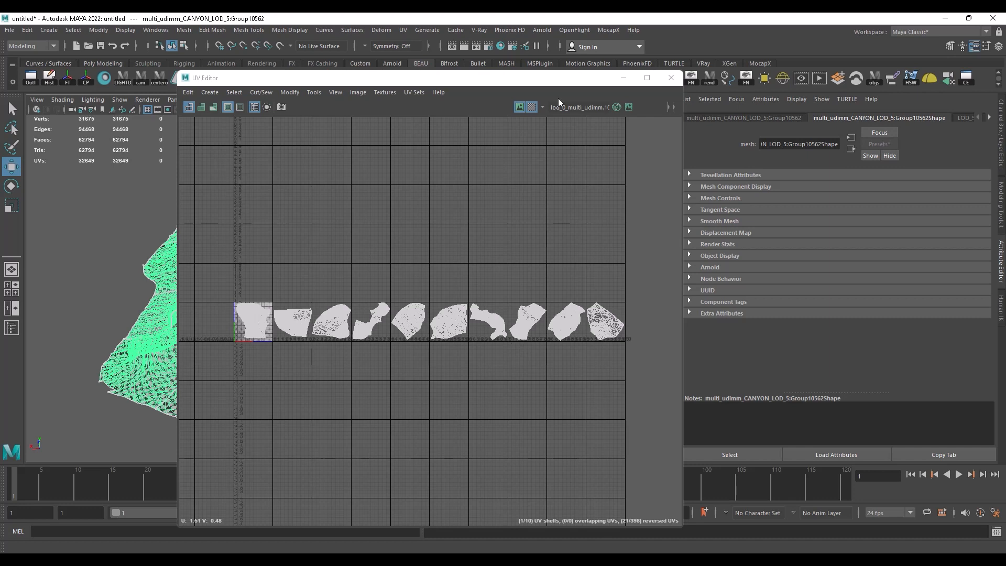
drag(534, 84, 457, 28)
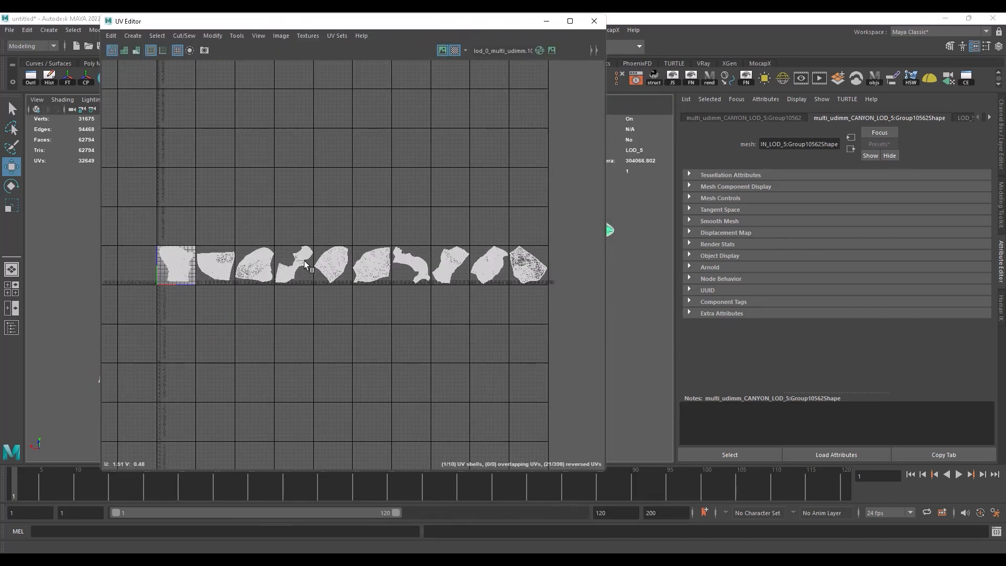
Step: Switch to UV selection and set the UV Editor beside the viewport to compare the second tile's shell with the terrain
right_click(213, 260)
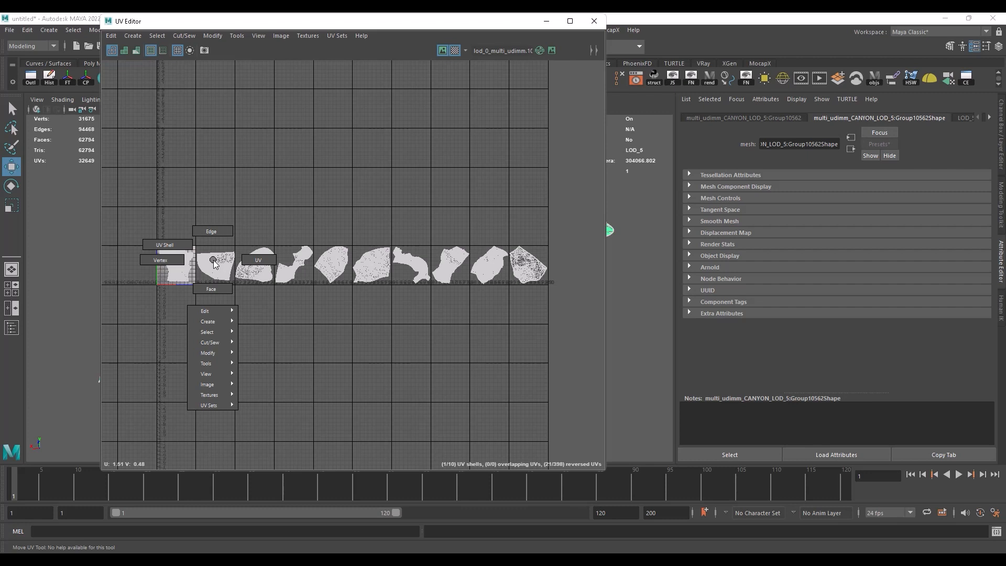
click(256, 262)
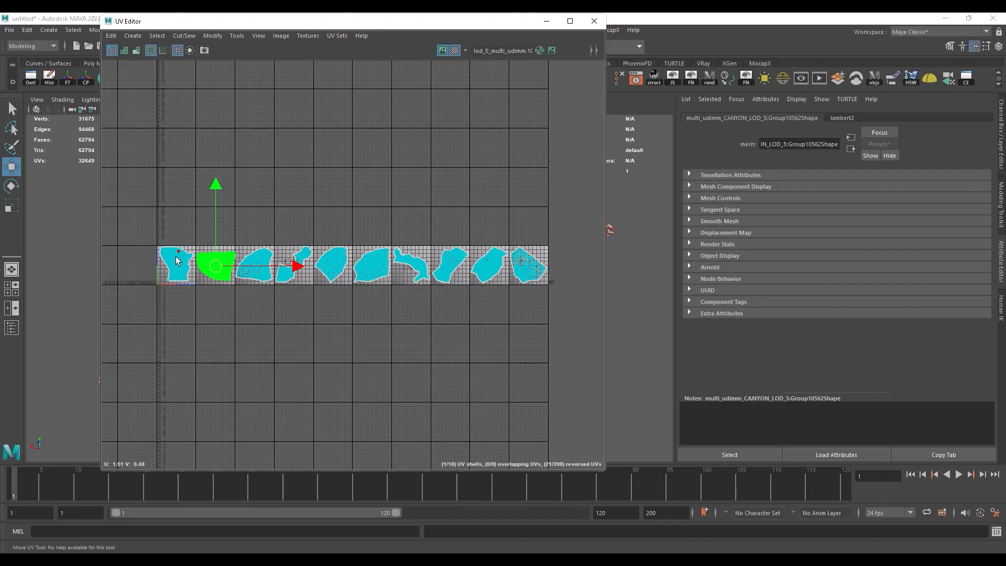
drag(498, 25, 875, 25)
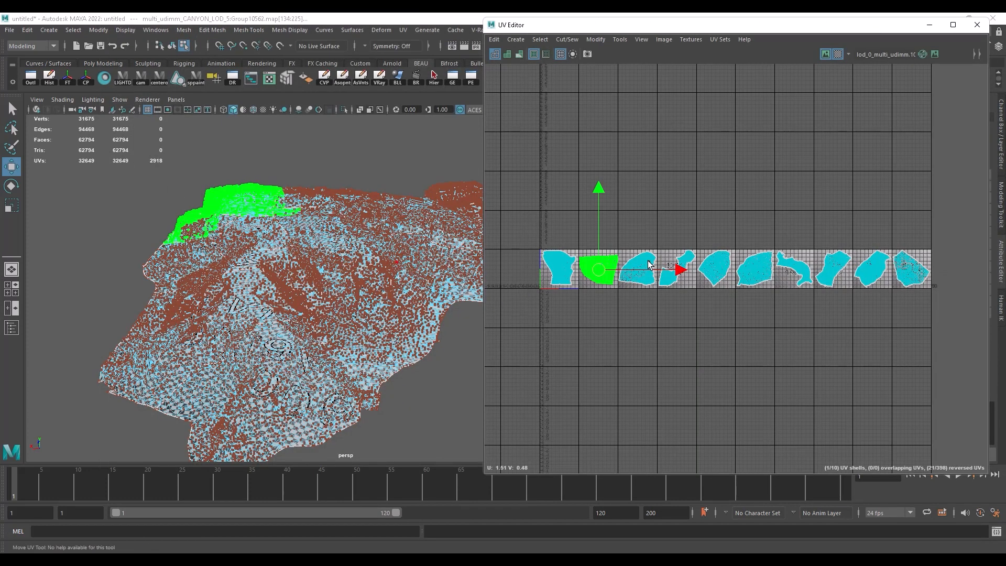
alt+drag(251, 165, 267, 255)
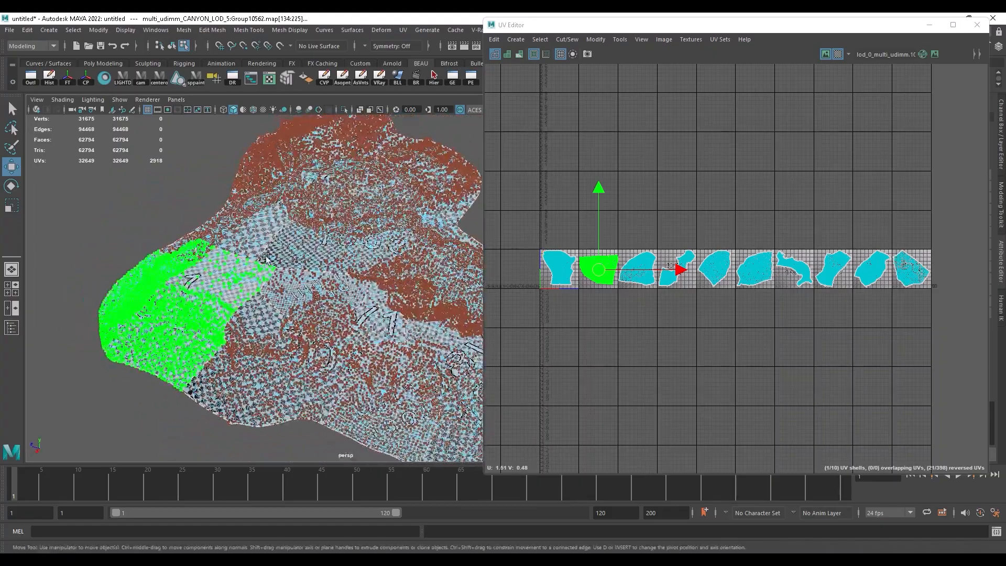
Step: Switch the canyon mesh to face selection and examine how the numbered UDIM checker patches are laid out across the terrain
right_click(224, 269)
right_drag(224, 269, 222, 301)
mouse_move(233, 272)
alt+mouse_down()
mouse_move(293, 301)
mouse_move(321, 246)
mouse_move(246, 281)
alt+mouse_up()
alt+right_drag(247, 282, 345, 284)
alt+drag(344, 284, 250, 299)
alt+drag(313, 296, 285, 293)
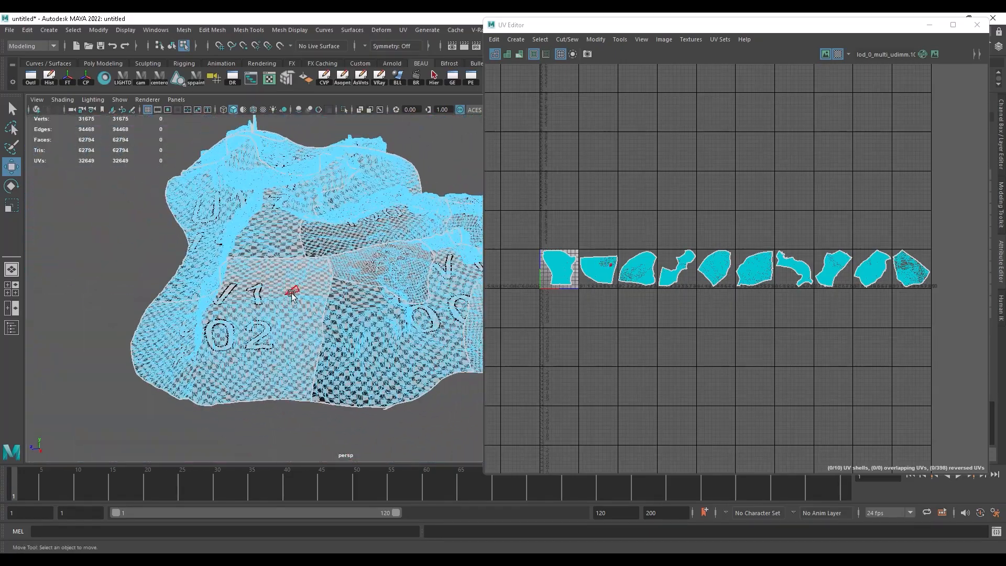
shift+right_drag(275, 276, 291, 269)
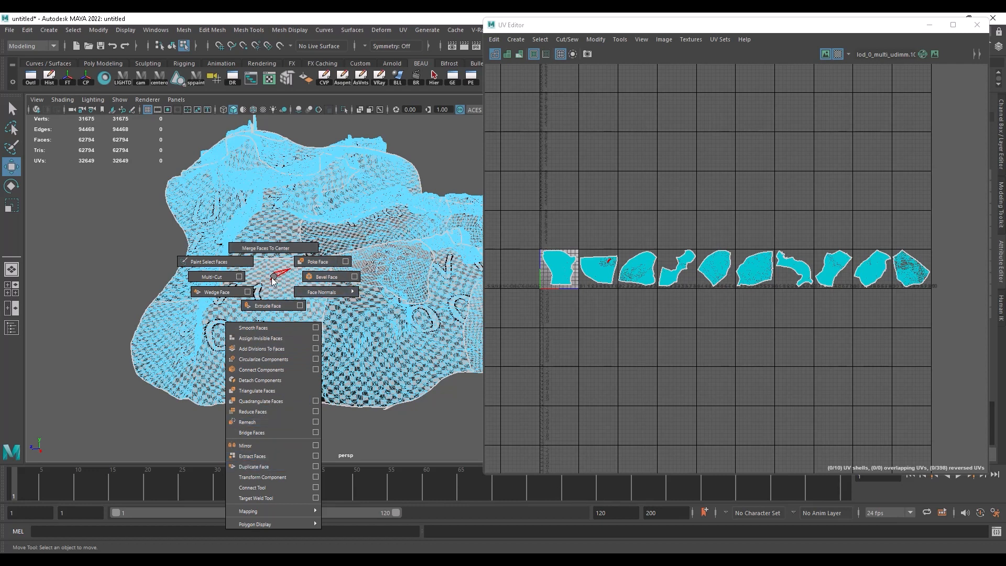
alt+drag(251, 280, 298, 272)
alt+right_drag(299, 273, 288, 282)
alt+drag(289, 284, 267, 214)
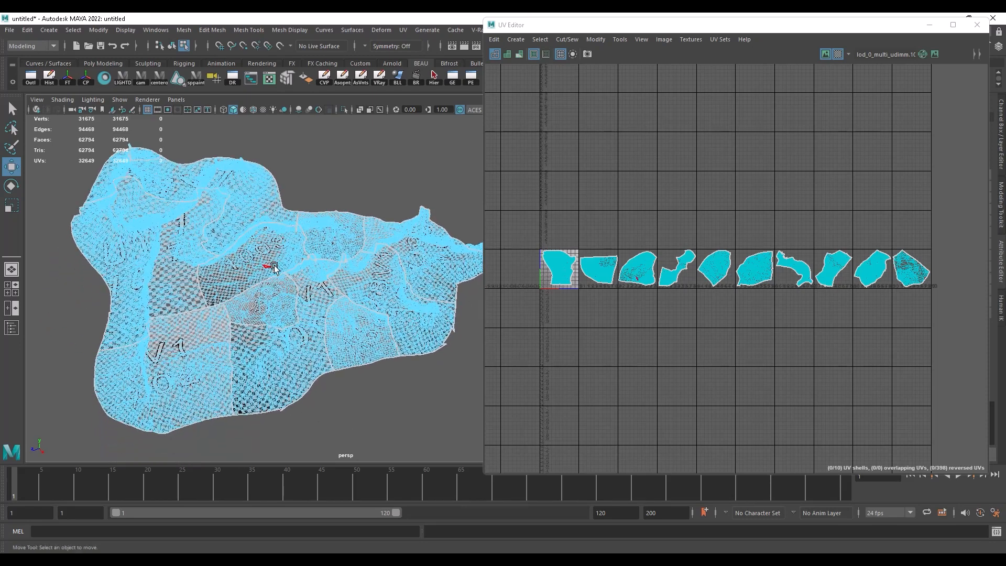
alt+drag(319, 282, 298, 262)
scroll(281, 326, up, 10)
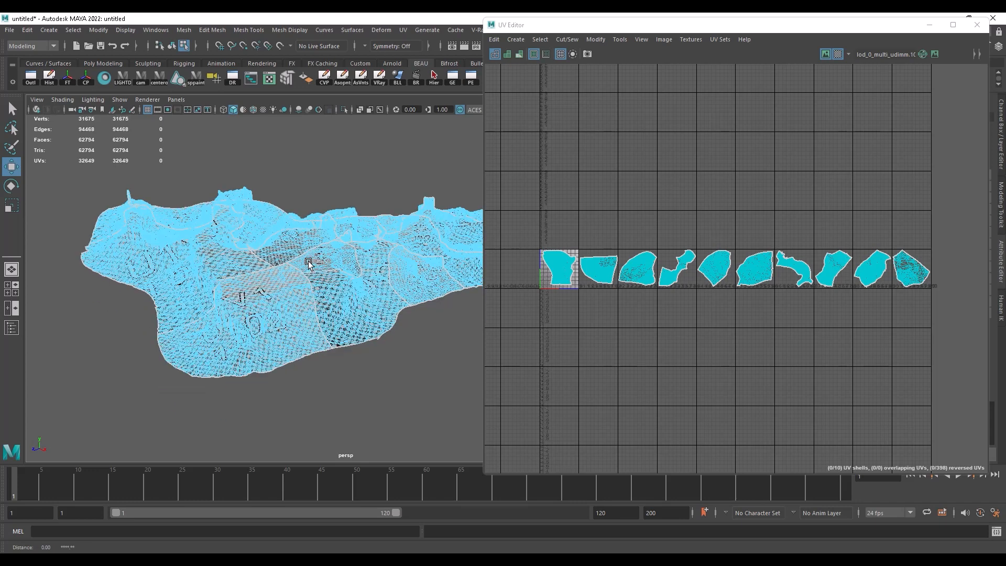
Step: Select the second UDIM tile's shell and compare it with the matching patch on the terrain, then switch to face selection
right_drag(598, 260, 631, 258)
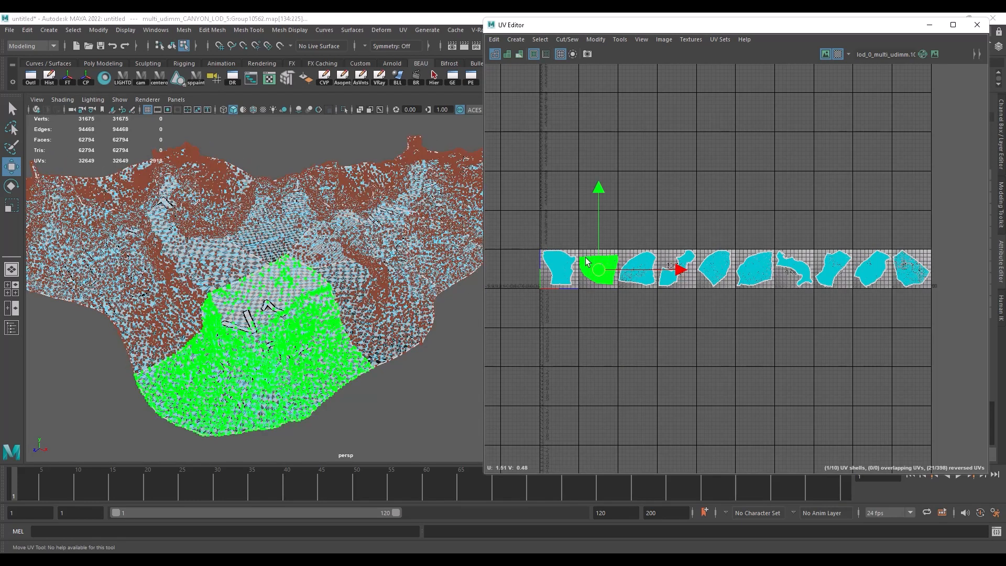
right_click(593, 260)
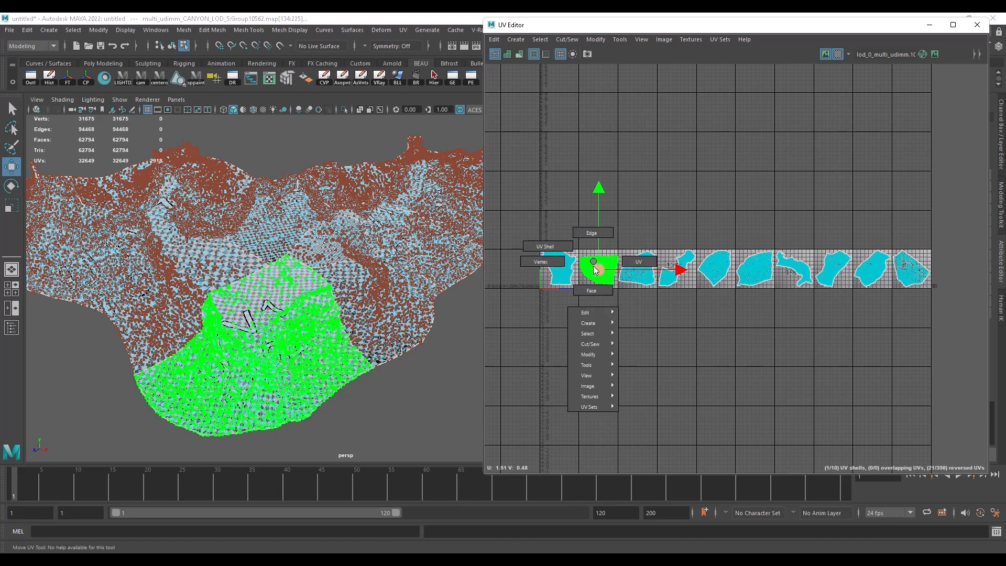
click(591, 290)
alt+drag(331, 262, 309, 272)
Step: Assign a new VRay Mtl material to the whole canyon mesh
click(302, 279)
right_click(301, 278)
click(265, 547)
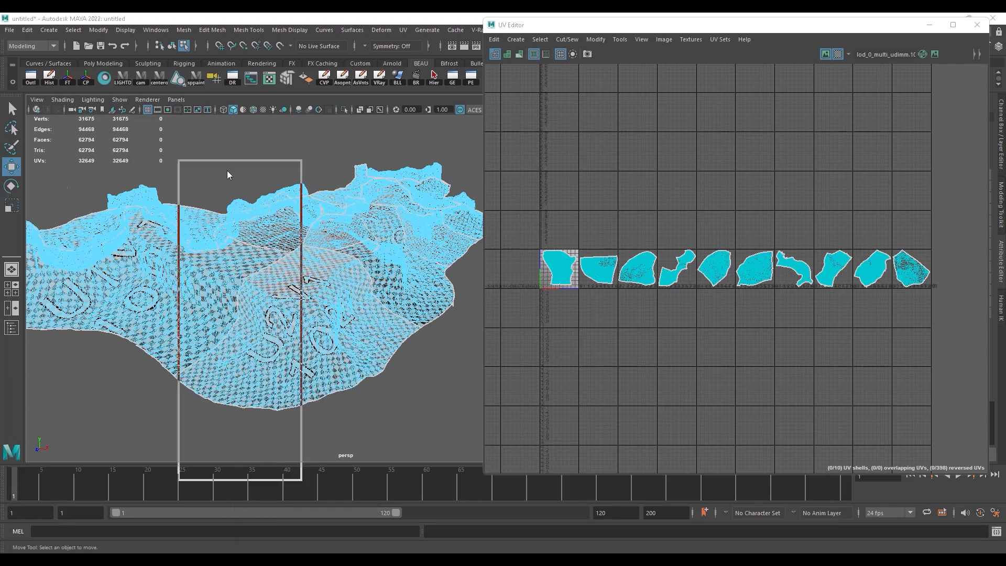
click(150, 184)
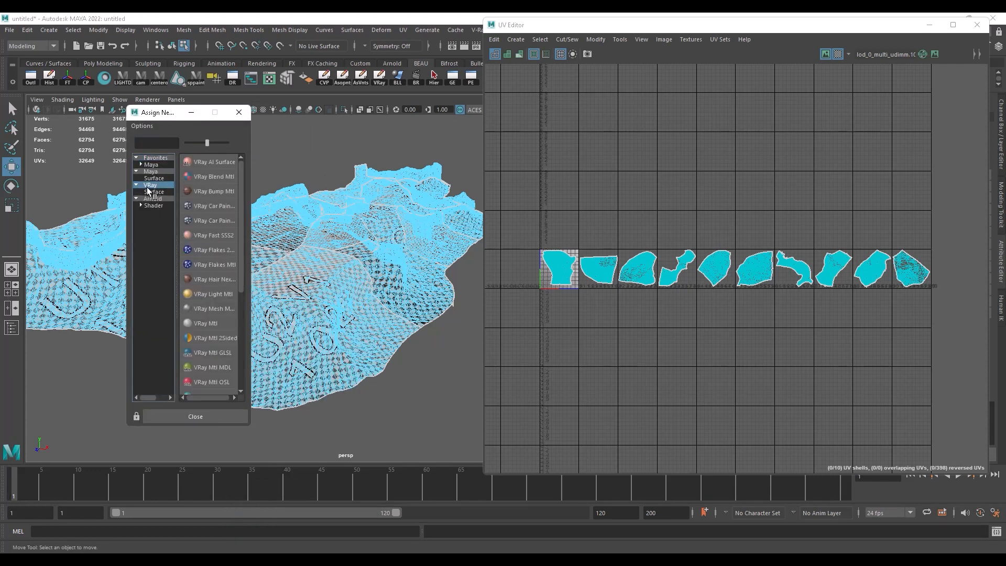
click(228, 325)
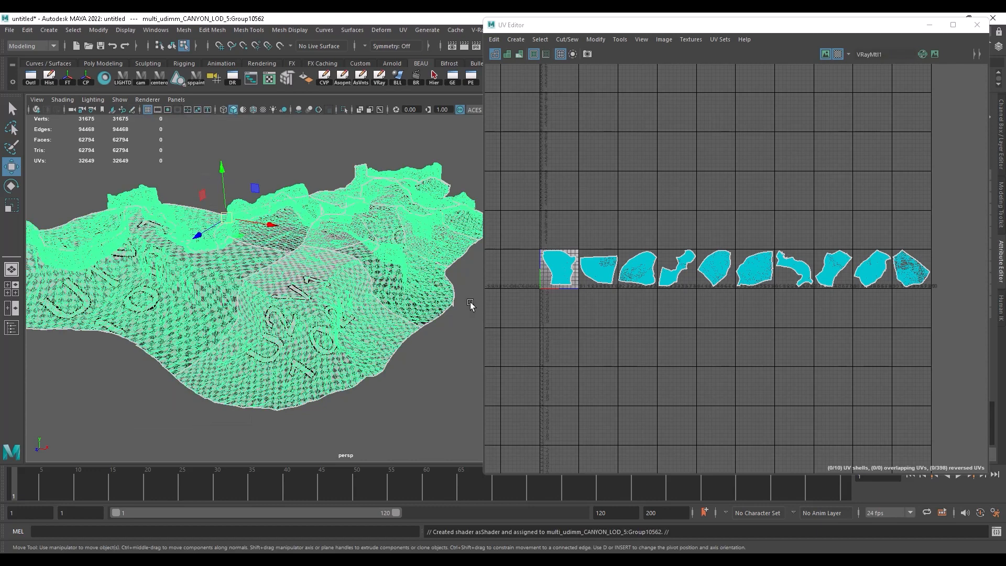
Step: Move the UV Editor aside and look over the new VRay material's basic parameters
alt+drag(370, 260, 333, 283)
click(725, 25)
drag(726, 27, 517, 230)
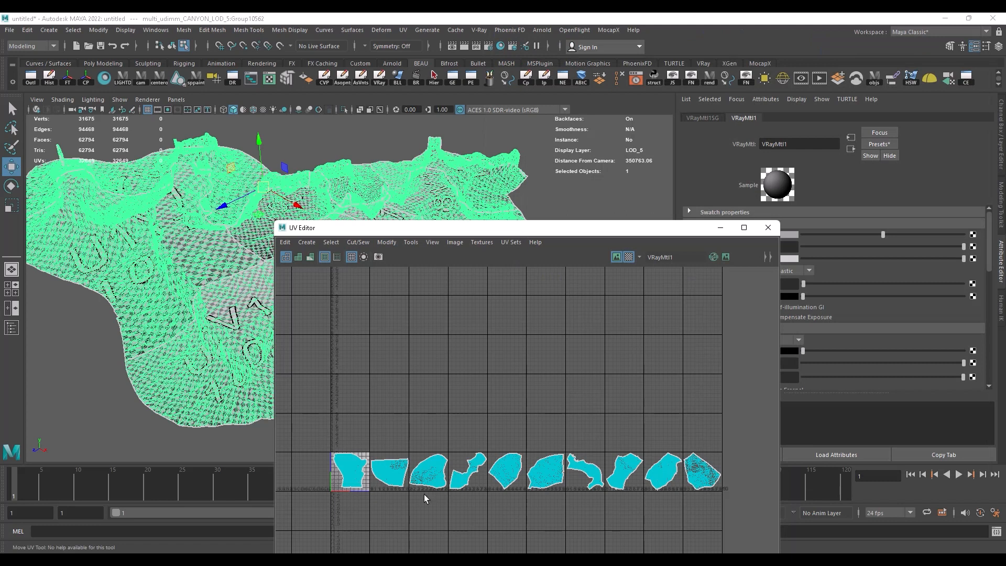
drag(686, 232, 615, 220)
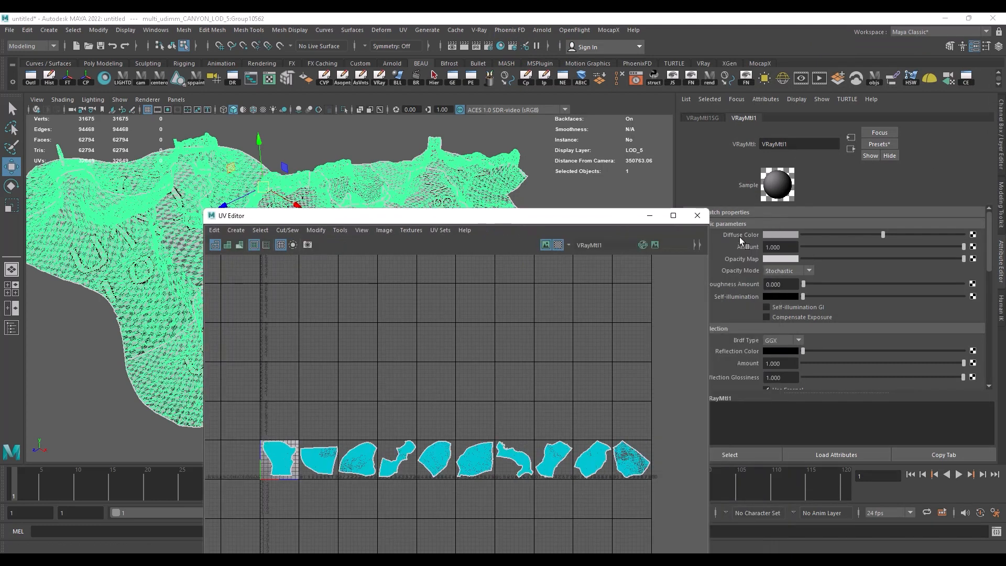
click(701, 116)
click(741, 118)
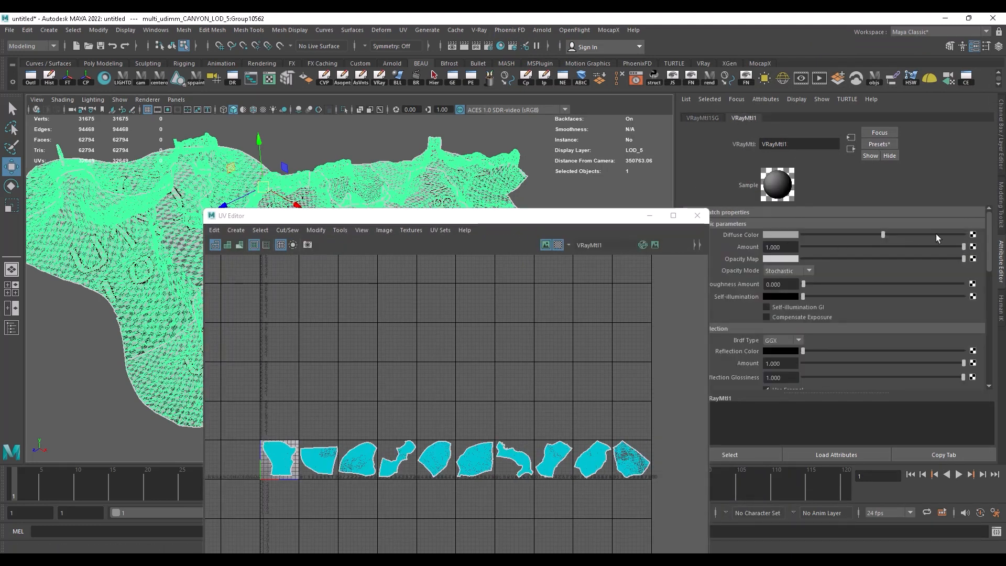
drag(613, 219, 689, 137)
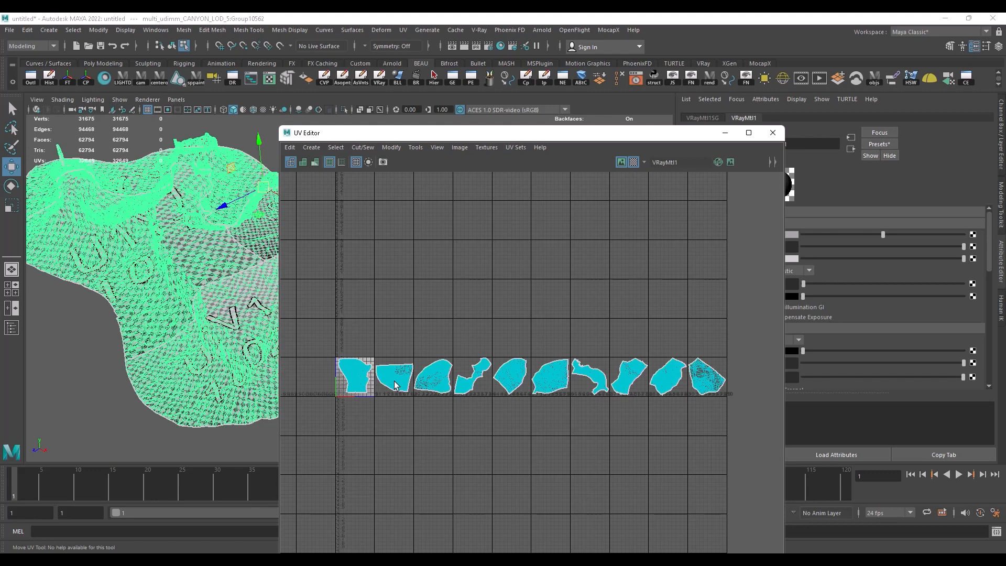
Step: Close the UV Editor, return the canyon to object mode and select the entire terrain mesh
click(773, 133)
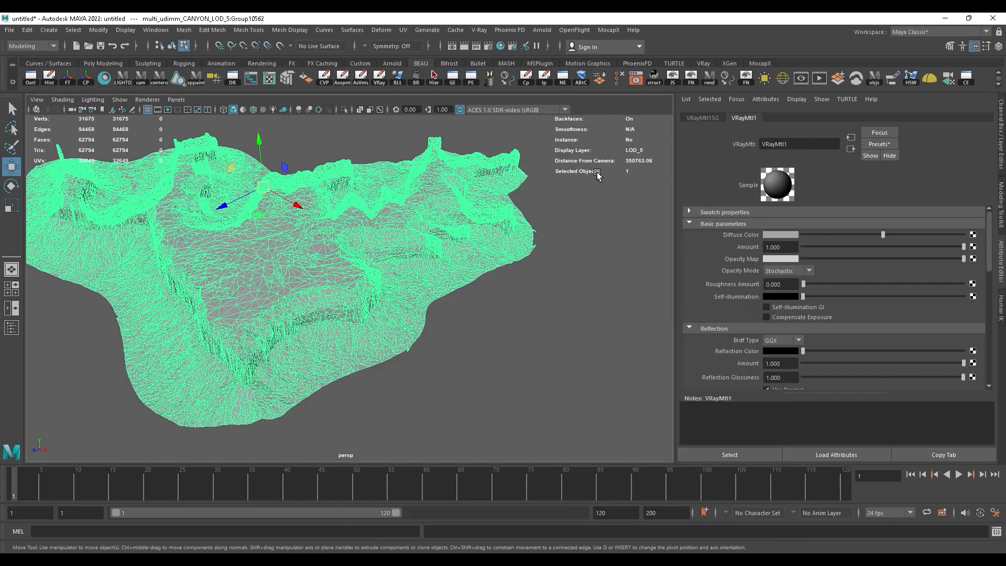
alt+drag(349, 235, 397, 252)
right_click(383, 213)
right_drag(383, 213, 425, 198)
click(420, 137)
mouse_move(396, 233)
alt+mouse_down()
mouse_move(382, 220)
mouse_move(397, 229)
alt+mouse_up()
alt+right_drag(398, 229, 336, 220)
alt+drag(336, 222, 354, 260)
click(386, 289)
alt+drag(386, 289, 300, 294)
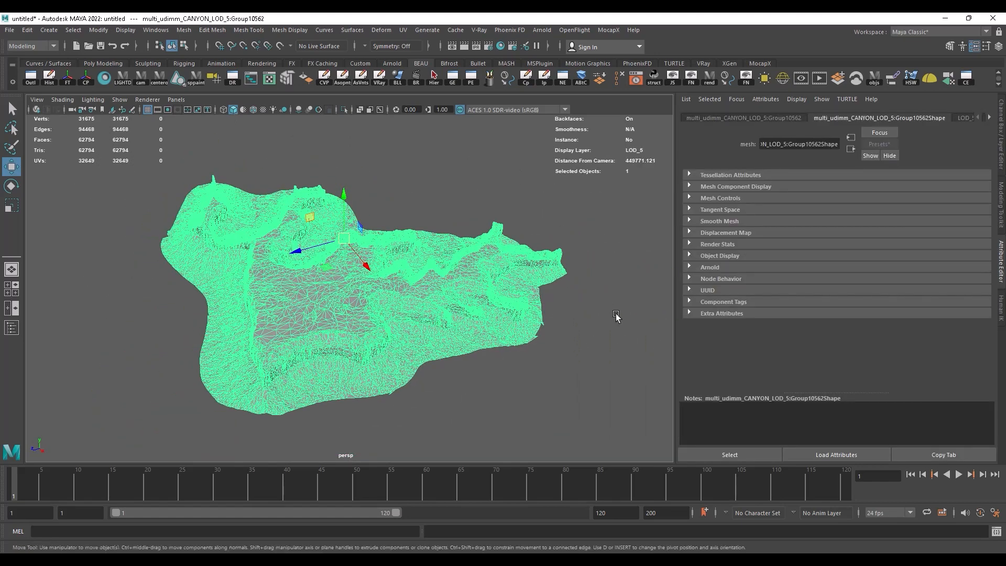
Step: Open the Script Editor and place the reopened UV Editor beside it, without the UV Toolkit
click(991, 533)
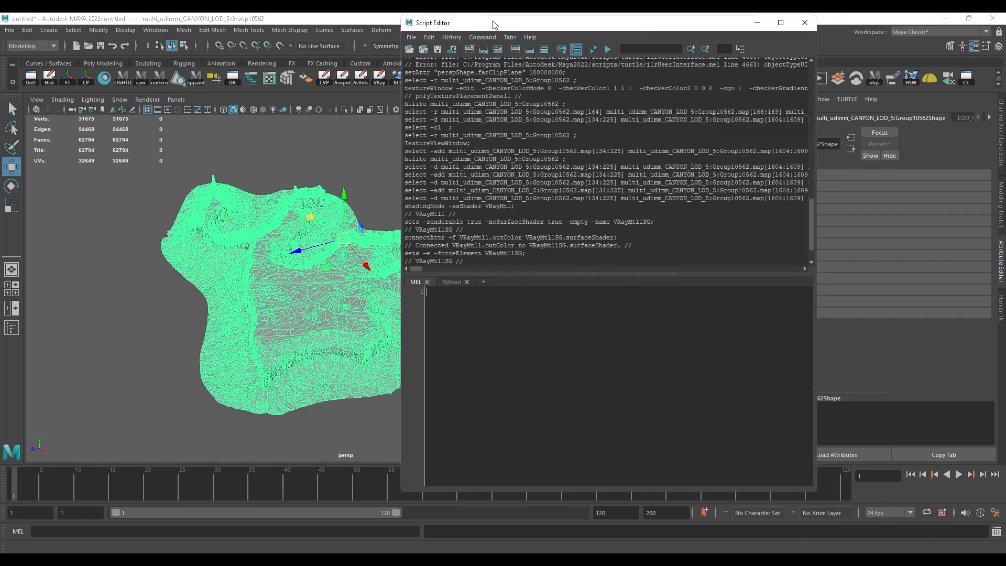
drag(494, 24, 508, 22)
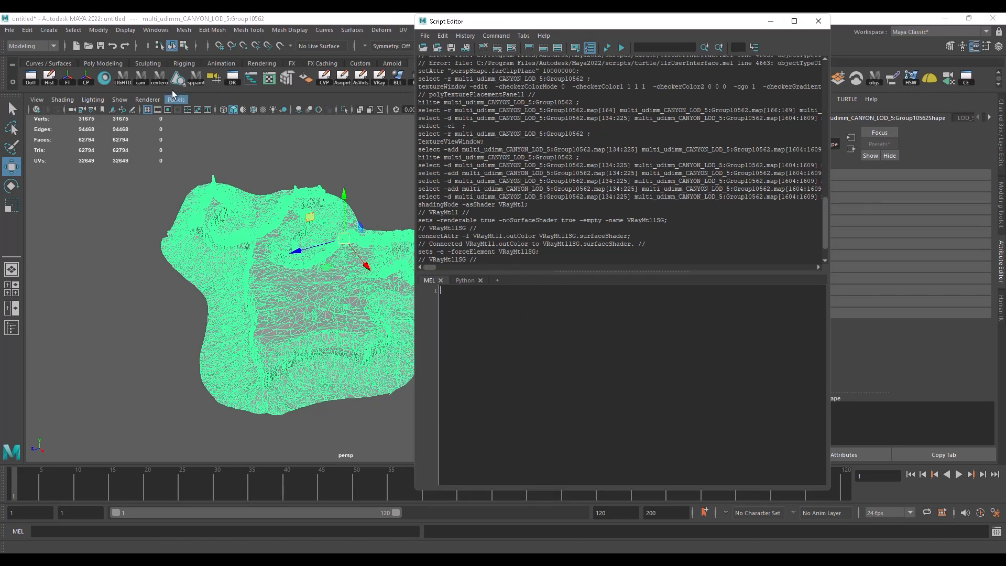
drag(613, 22, 728, 25)
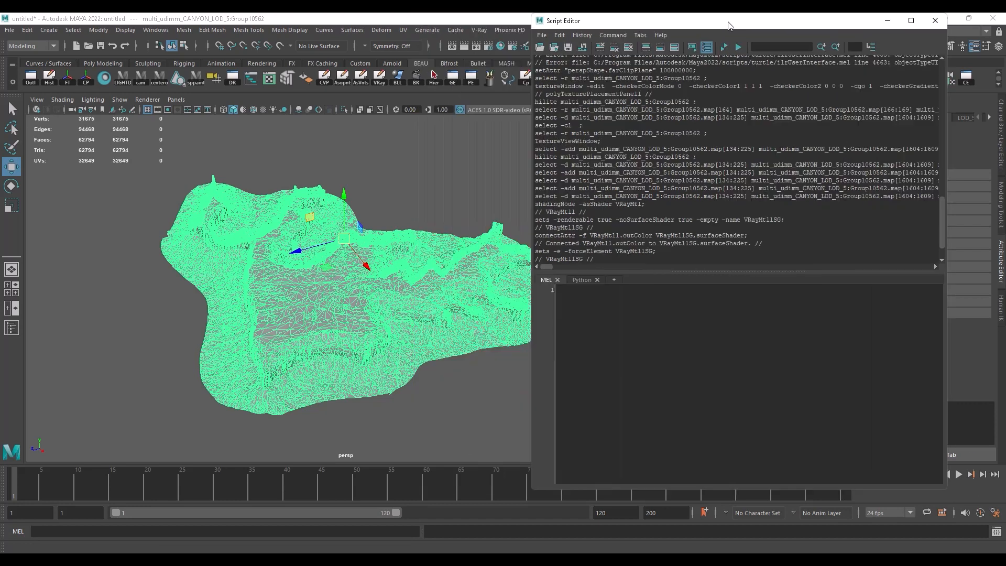
click(269, 79)
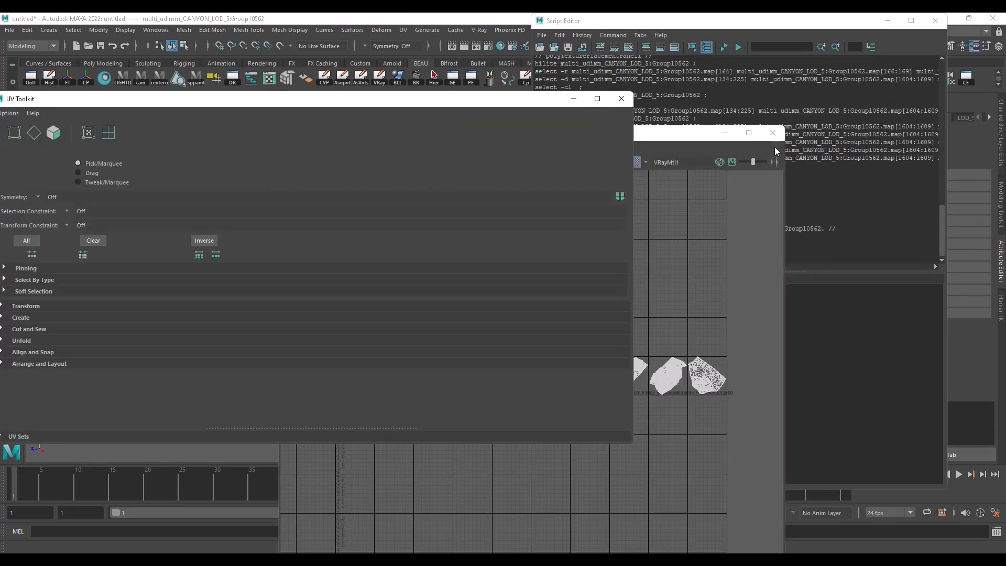
click(621, 98)
drag(644, 134, 384, 33)
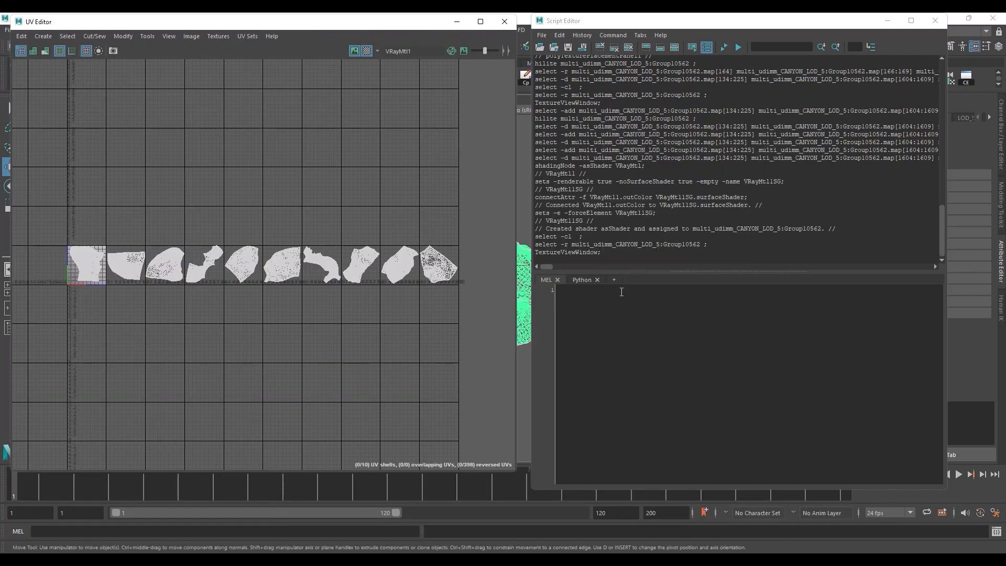
Step: Switch the UV Editor to UV selection and select the entire shell in the second UDIM tile
right_click(122, 262)
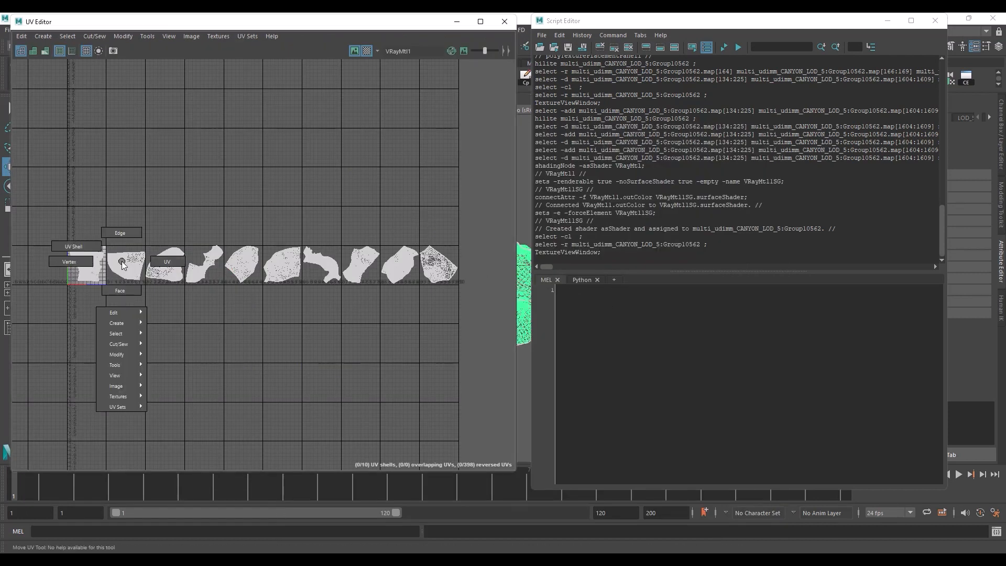
right_drag(122, 262, 166, 262)
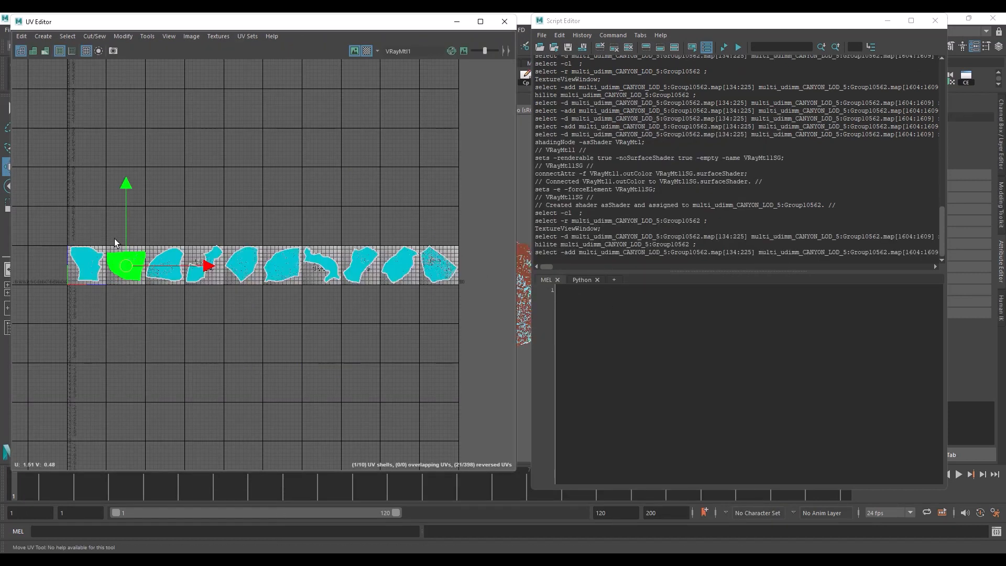
ctrl+right_click(142, 258)
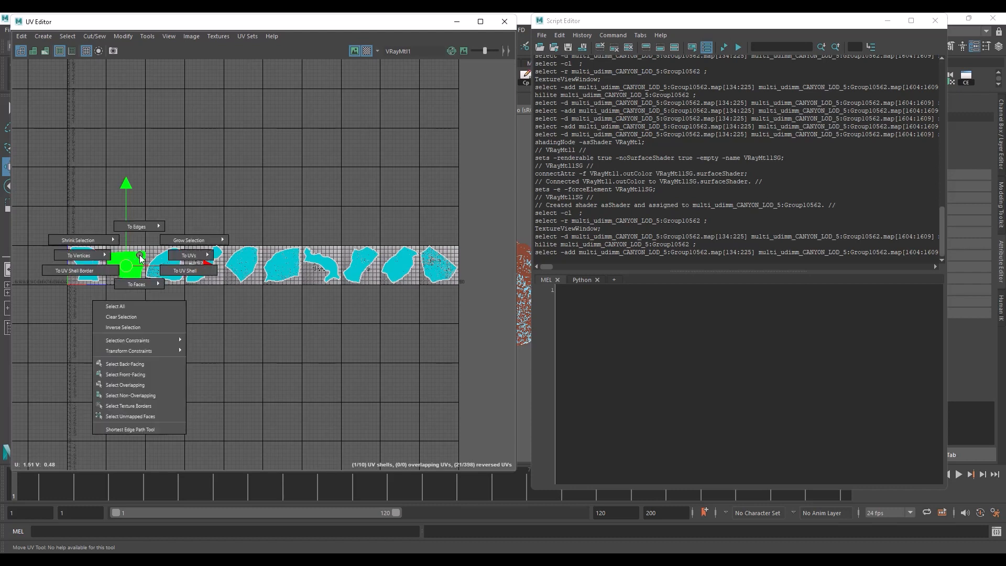
click(188, 273)
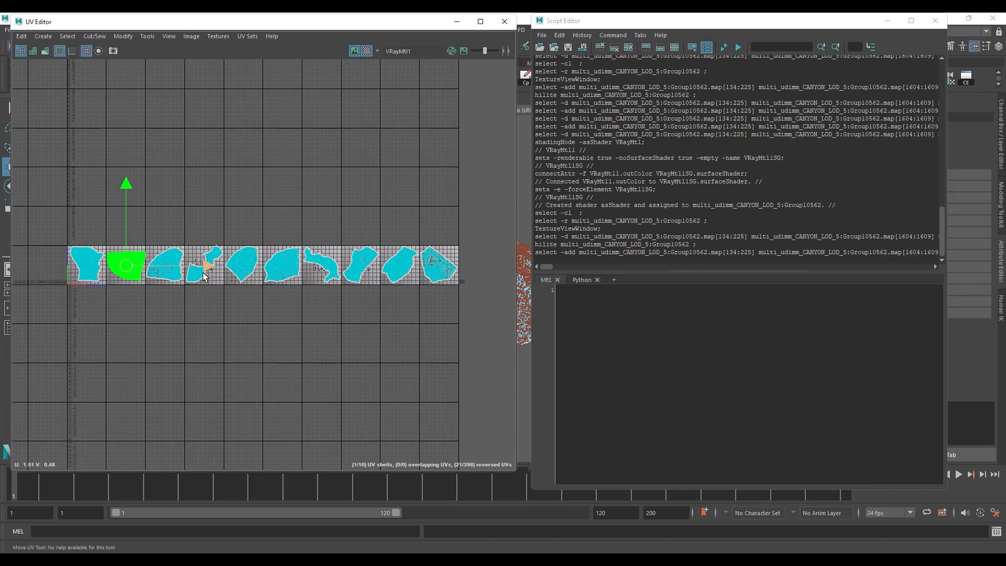
Step: Move the selected shell about 0.736 in negative U toward the first tile and copy the logged polyEditUV command
drag(208, 271, 178, 270)
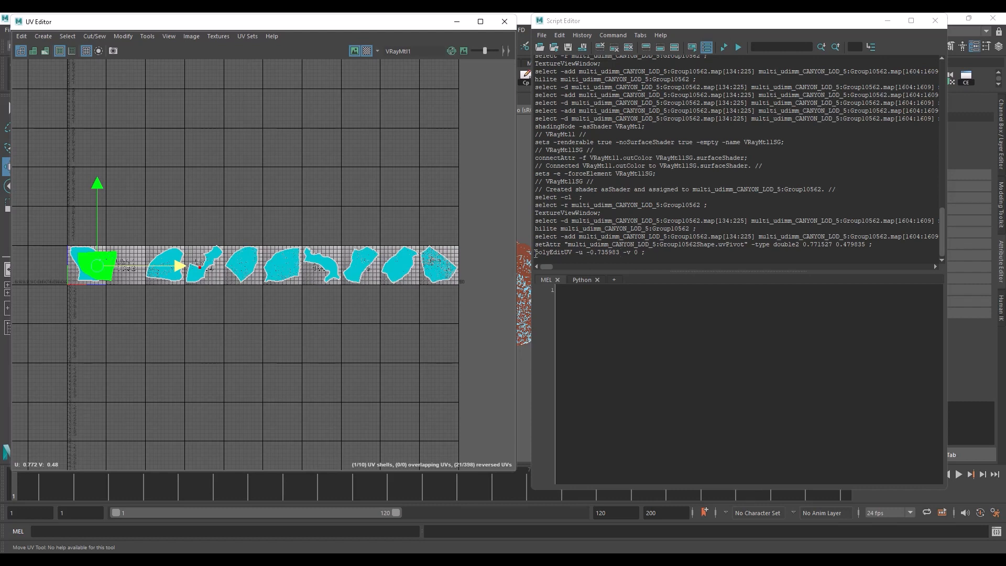
drag(535, 253, 642, 259)
key(ctrl+c)
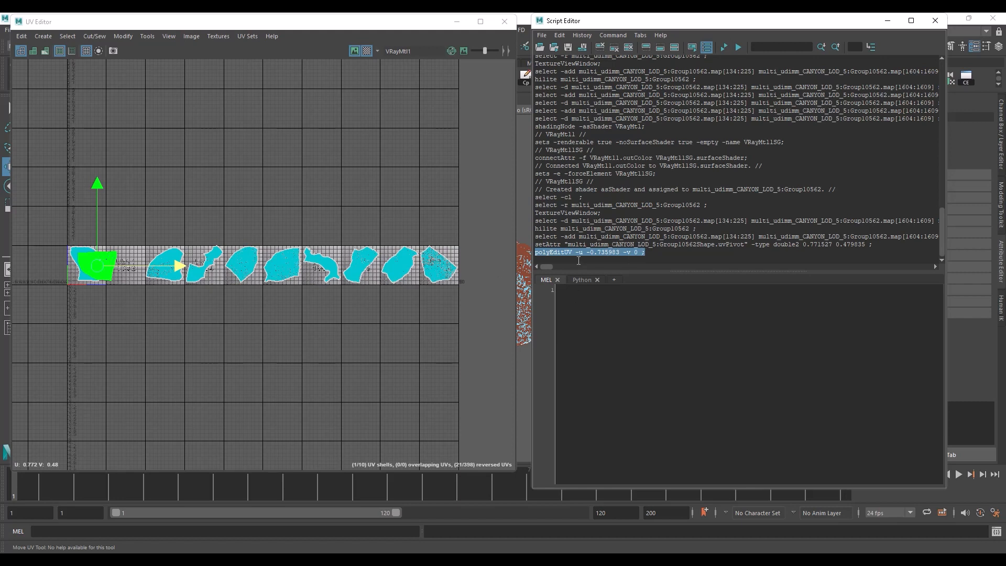
Step: Undo the trial move of the second tile's shell, keeping the shell selected
click(218, 309)
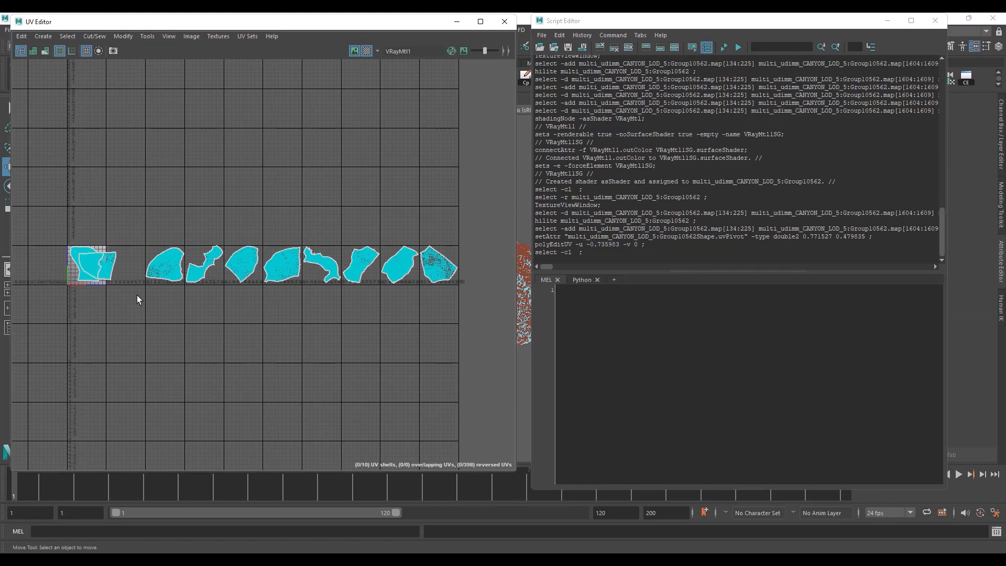
key(ctrl+z)
key(ctrl+z)
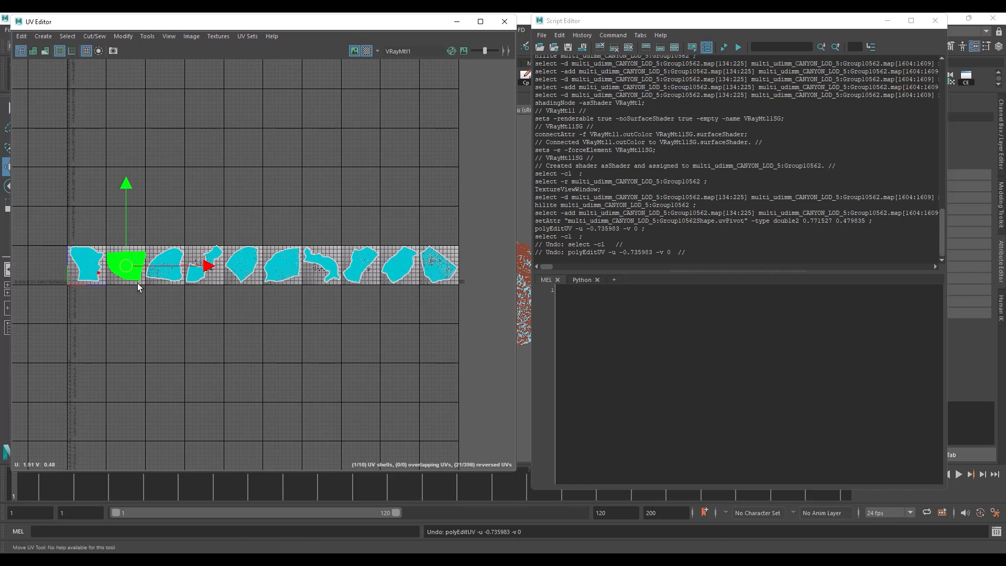
Step: Paste the polyEditUV command into the MEL editor, set its U offset to -1, and execute it on the selected shell
click(606, 314)
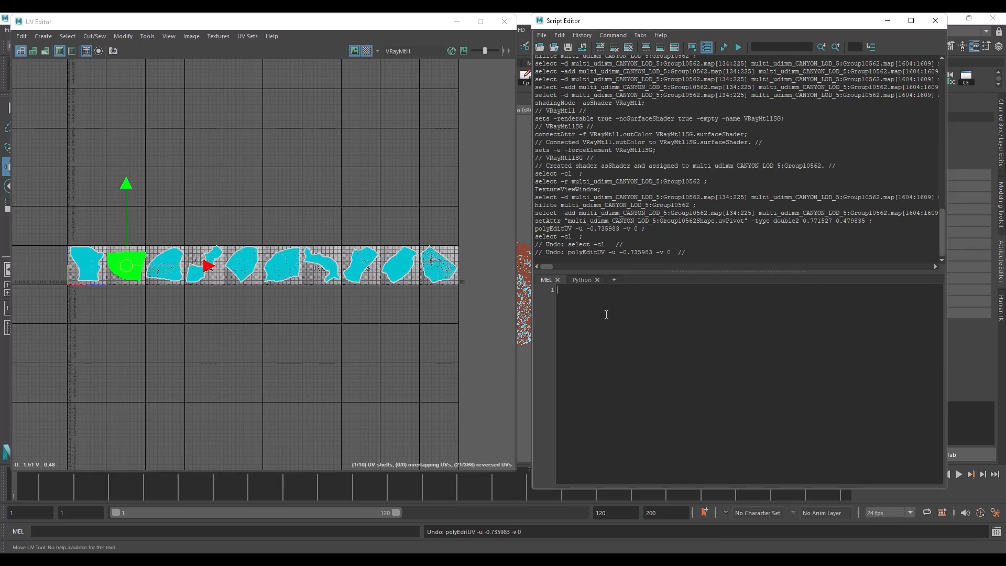
key(ctrl+v)
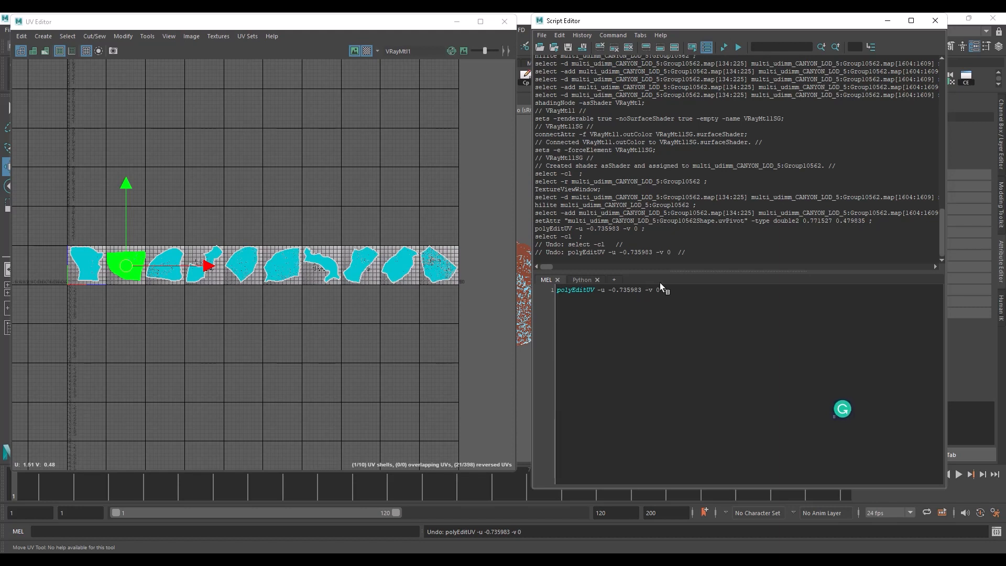
drag(641, 289, 618, 290)
text(1)
drag(645, 290, 554, 291)
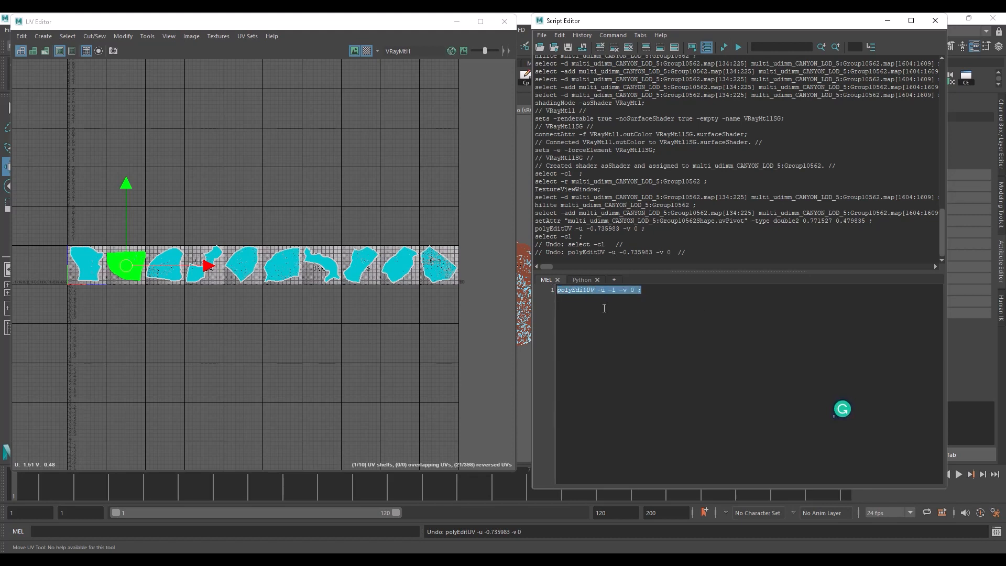
click(738, 47)
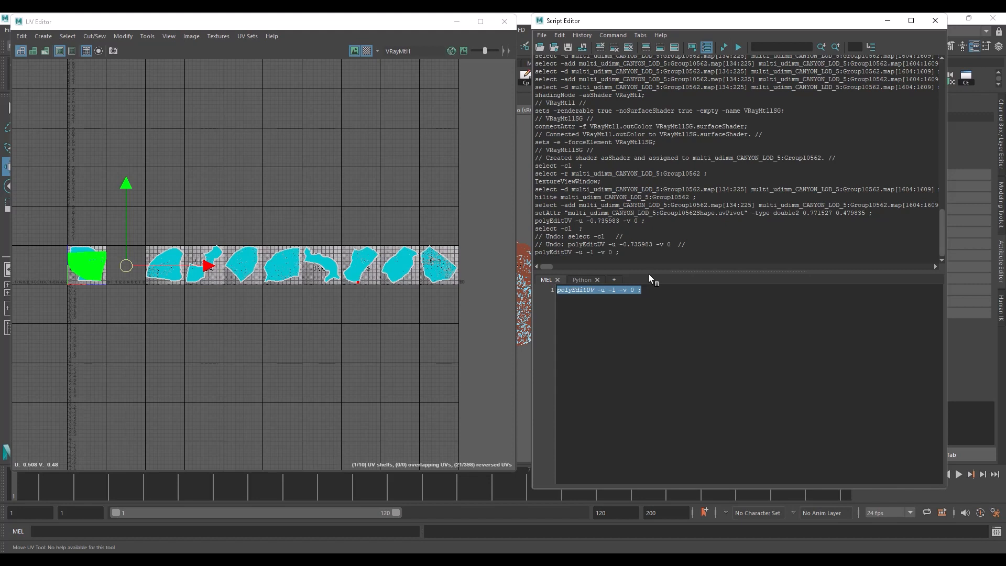
right_drag(174, 253, 181, 252)
drag(166, 240, 178, 259)
mouse_move(174, 259)
right_down()
mouse_move(208, 271)
mouse_move(175, 251)
mouse_move(174, 274)
right_up()
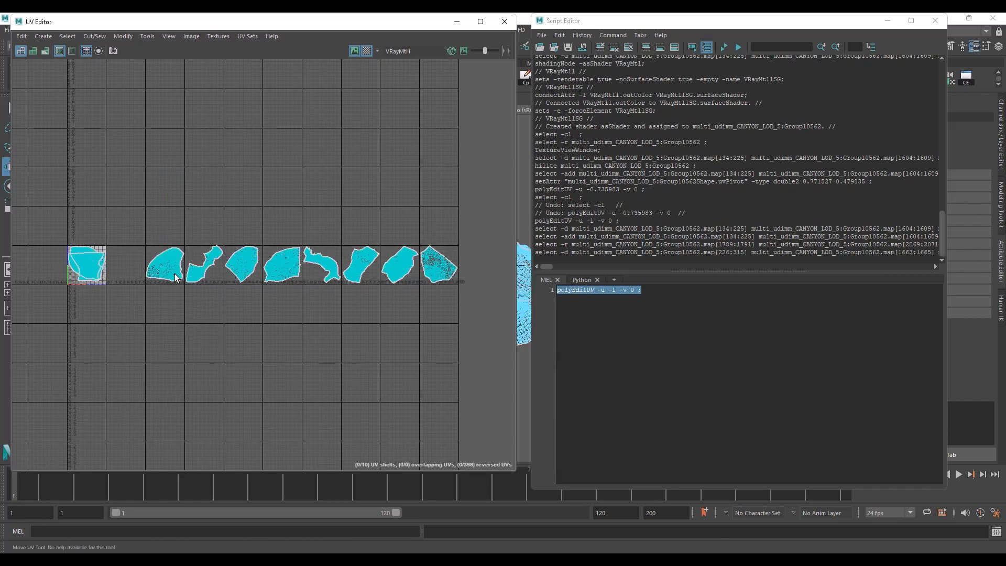
Step: Minimise the Script Editor and reposition the UV Editor while viewing the terrain from another angle
click(887, 23)
drag(419, 21, 155, 173)
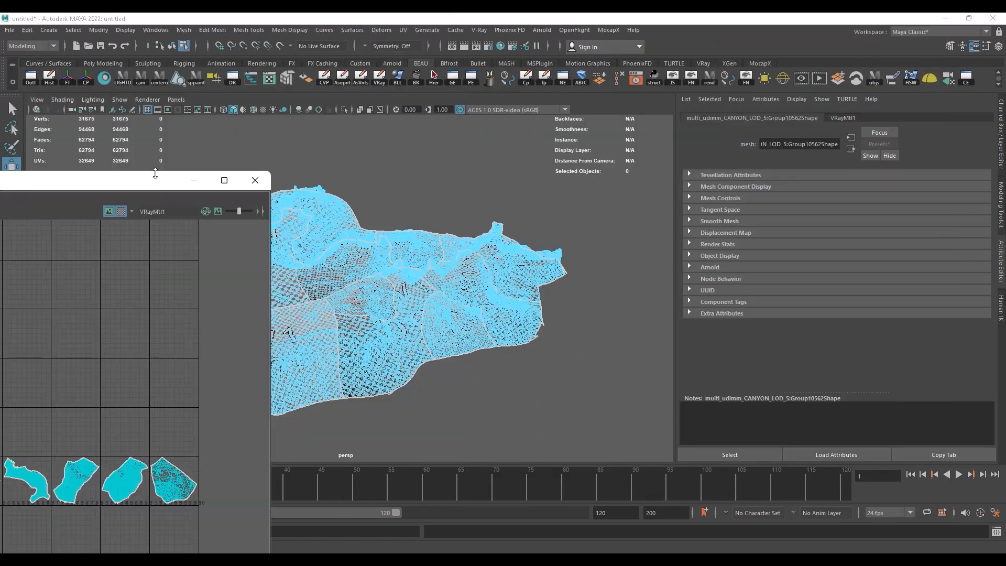
alt+drag(435, 237, 393, 260)
alt+middle_drag(394, 260, 474, 254)
mouse_move(474, 254)
alt+mouse_down()
mouse_move(532, 254)
mouse_move(488, 254)
alt+mouse_up()
drag(148, 186, 466, 139)
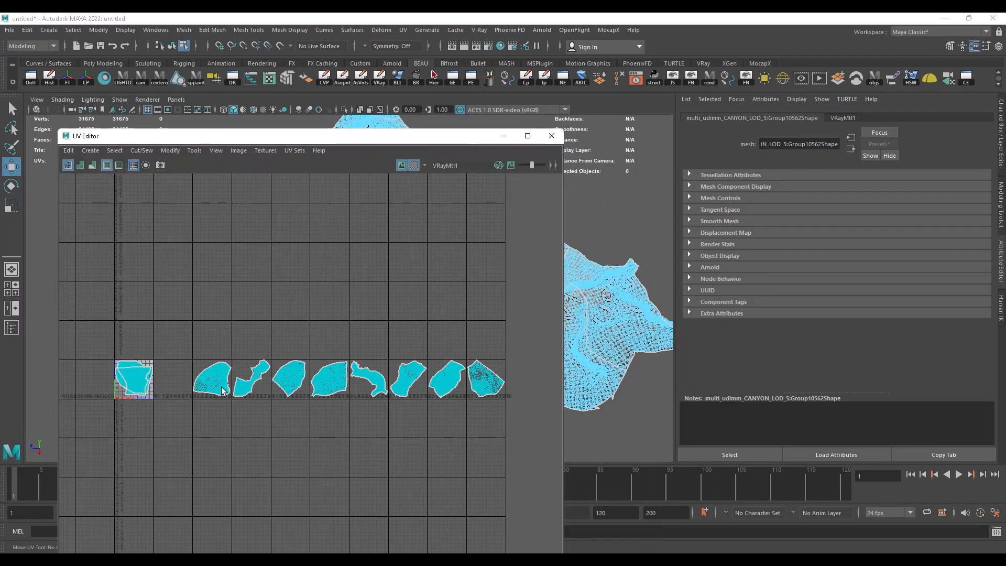
Step: Select the UV shell in the third UDIM tile and place the UV Editor beside the viewport
scroll(198, 386, up, 7)
scroll(261, 333, up, 4)
scroll(227, 359, down, 3)
right_drag(223, 353, 245, 384)
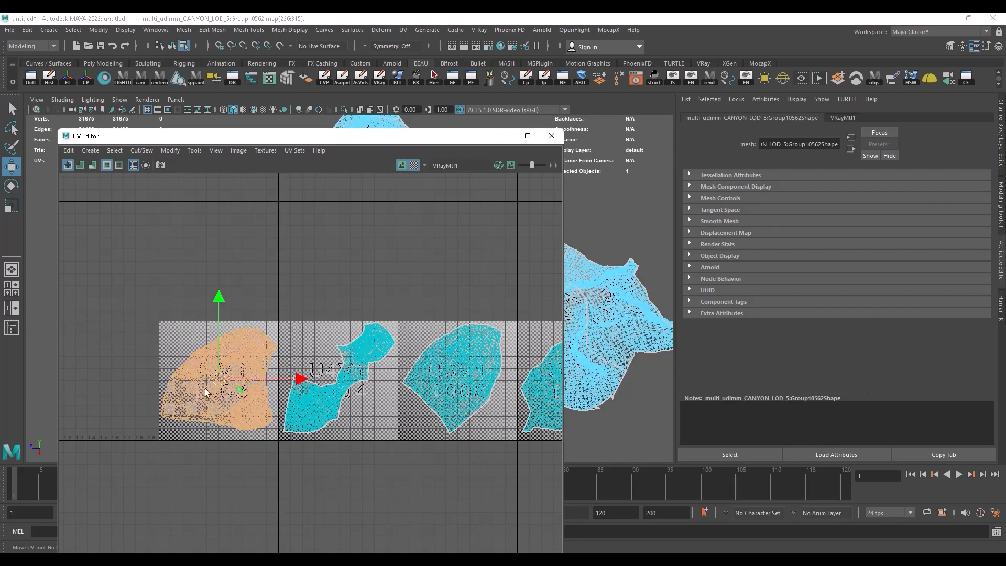
drag(446, 135, 859, 23)
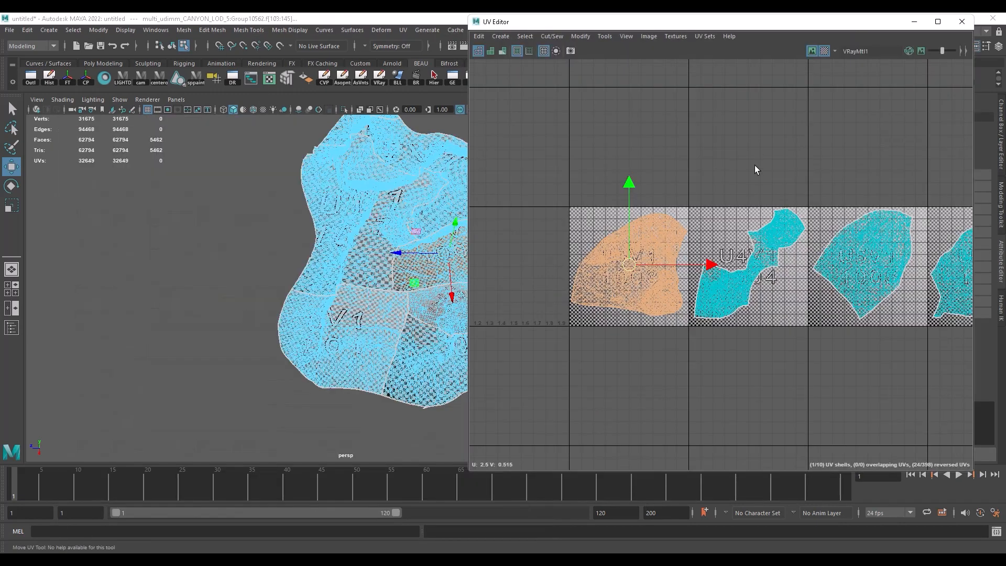
Step: View the terrain up close and reselect the third tile's shell to compare it with the 1003 checker patch
alt+middle_drag(385, 237, 266, 283)
alt+right_drag(266, 284, 361, 325)
alt+drag(362, 325, 550, 298)
click(536, 229)
right_drag(635, 237, 684, 234)
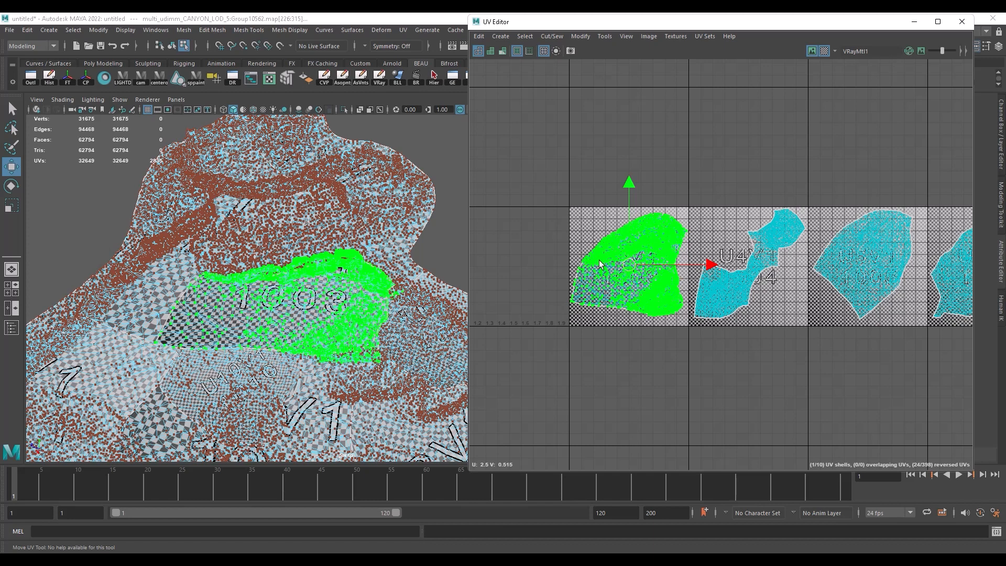
scroll(600, 264, down, 6)
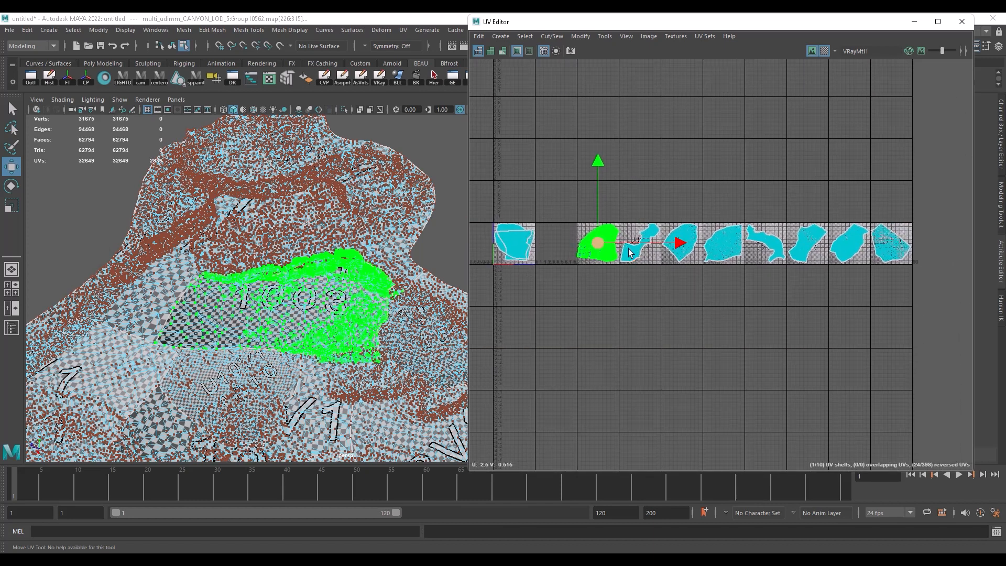
Step: Convert the third tile's UV shell to a face selection and assign a new VRay Mtl to those faces
ctrl+right_drag(608, 234, 605, 287)
alt+drag(357, 241, 341, 272)
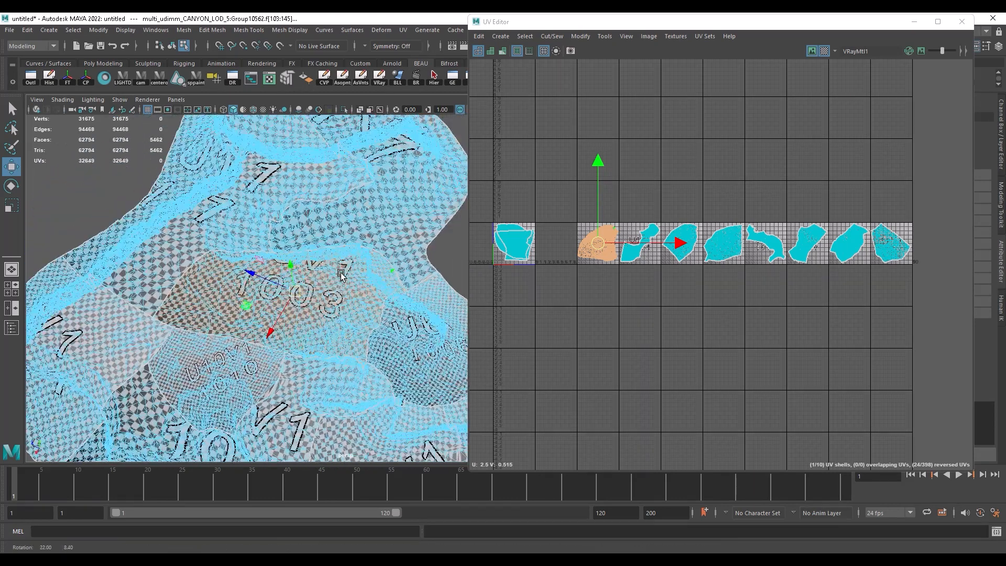
drag(866, 27, 894, 316)
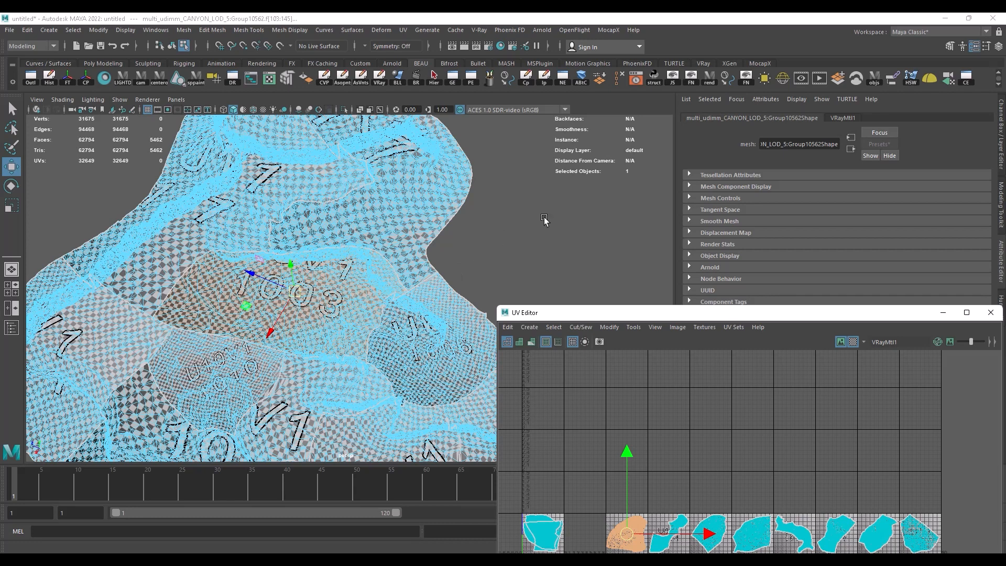
right_click(502, 211)
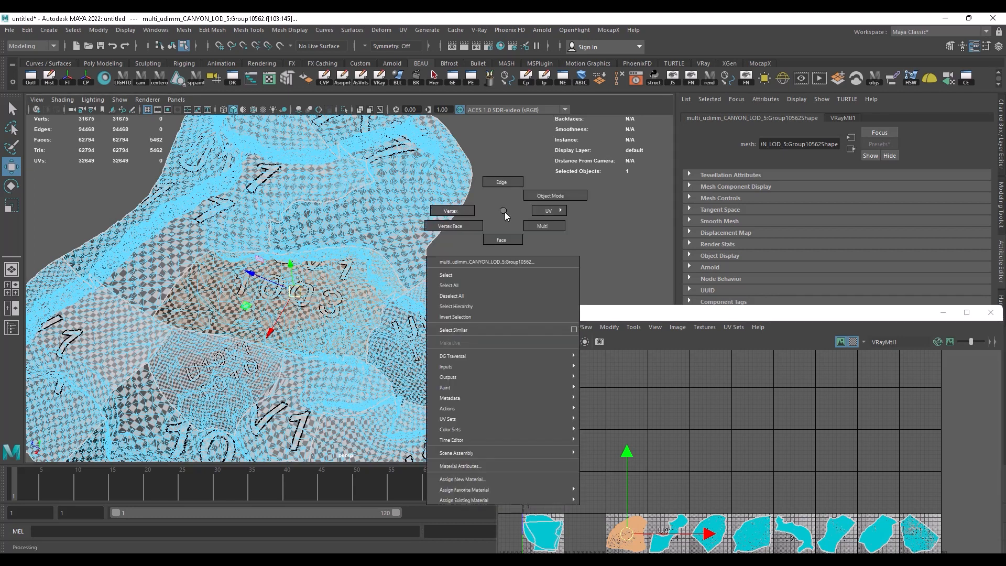
click(470, 480)
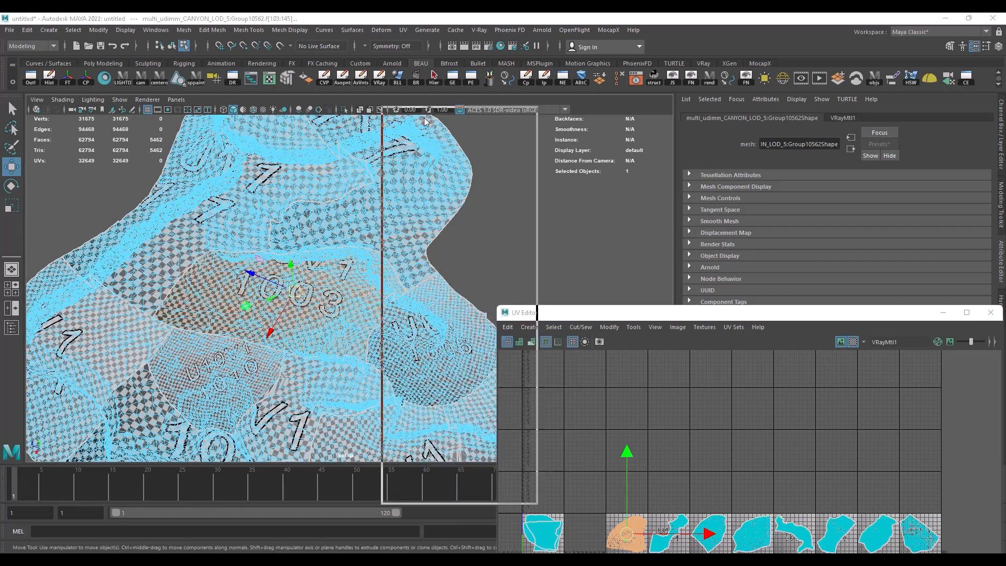
drag(422, 118, 651, 83)
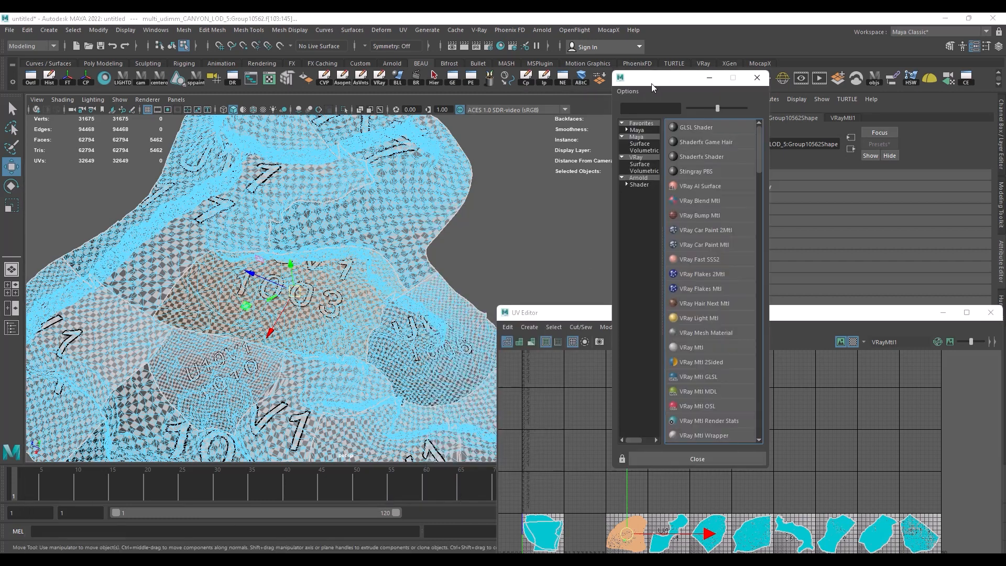
click(689, 347)
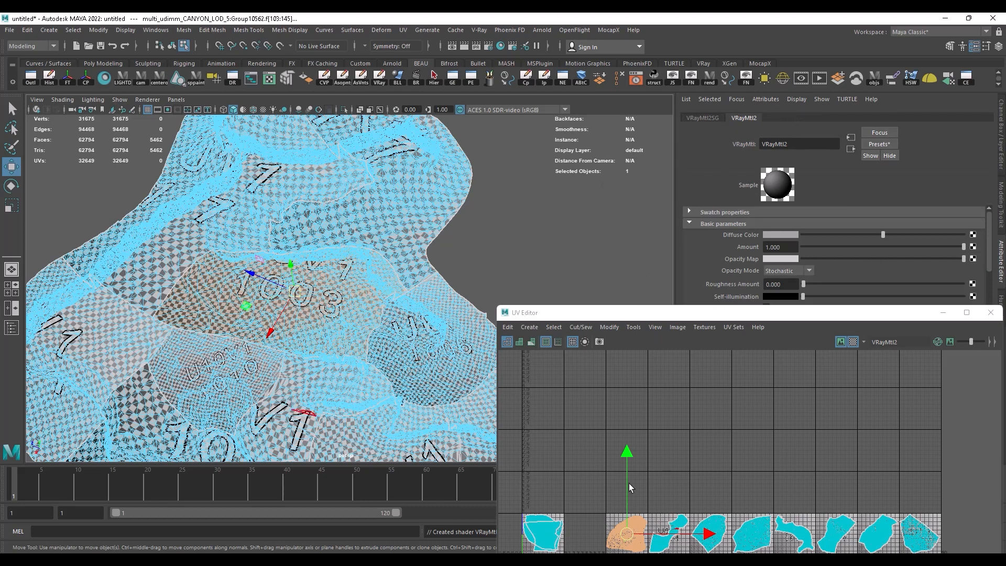
Step: Map a File texture to the new V-Ray material's Diffuse Color
click(972, 234)
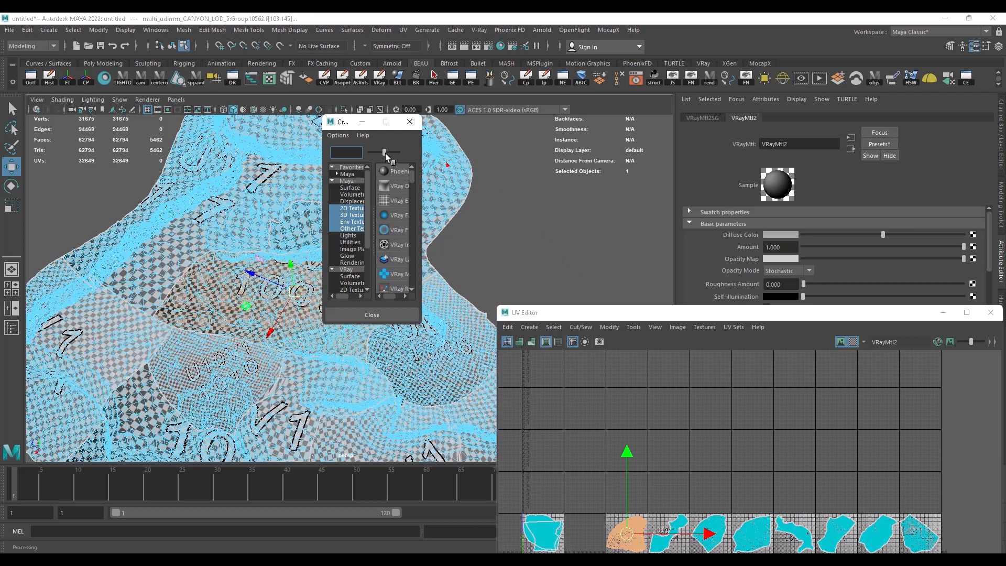
drag(529, 127, 705, 35)
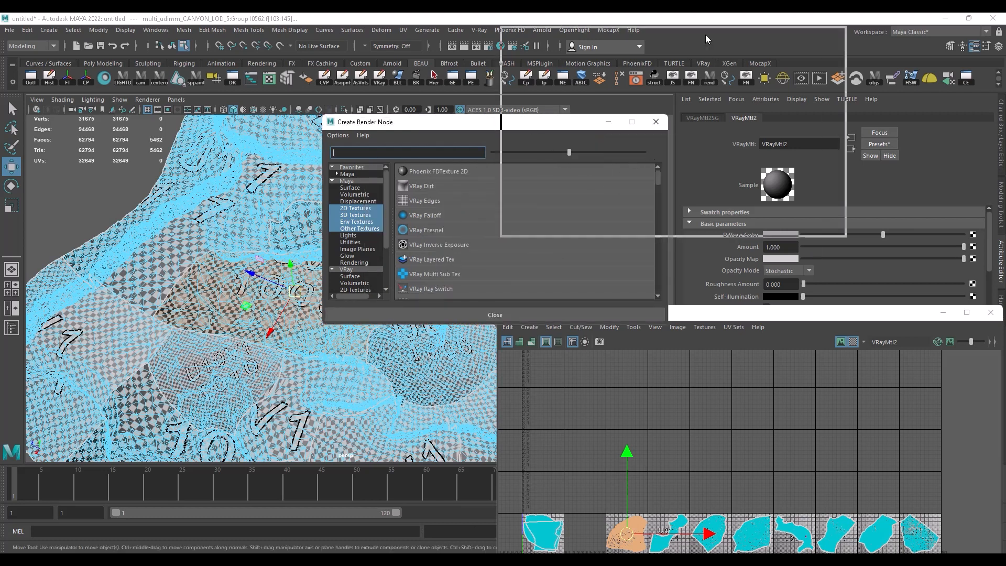
scroll(628, 125, down, 3)
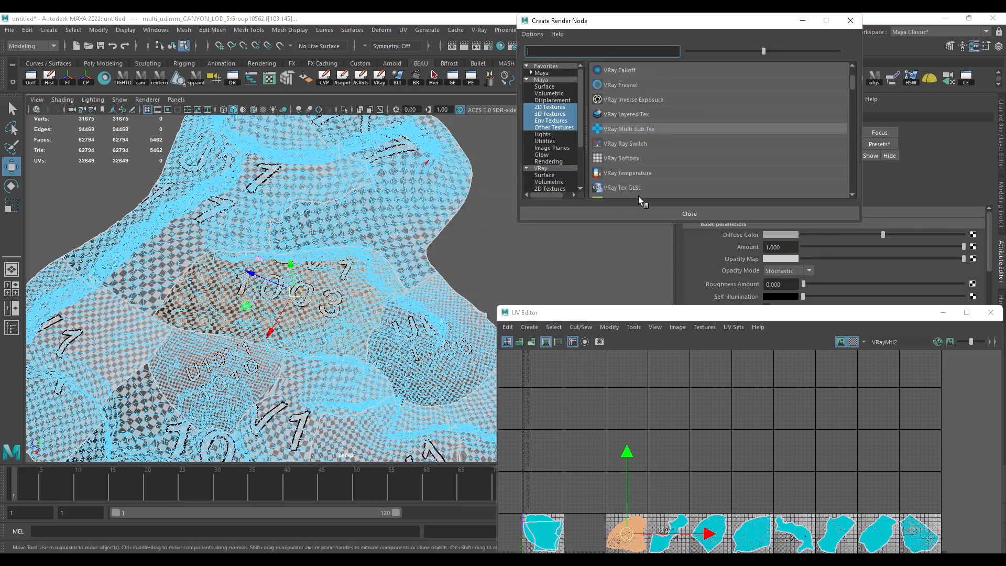
drag(643, 223, 641, 302)
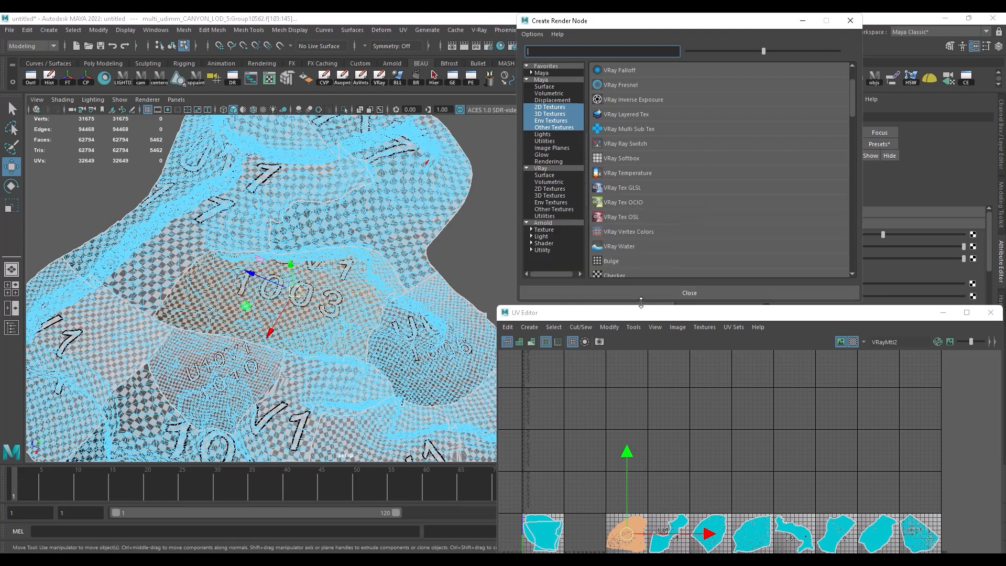
scroll(619, 189, down, 3)
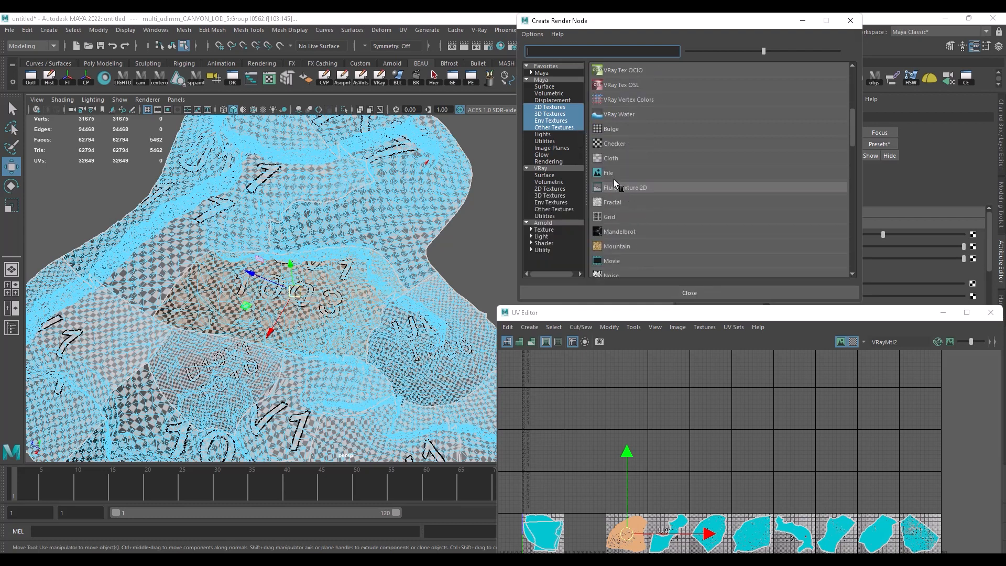
click(605, 173)
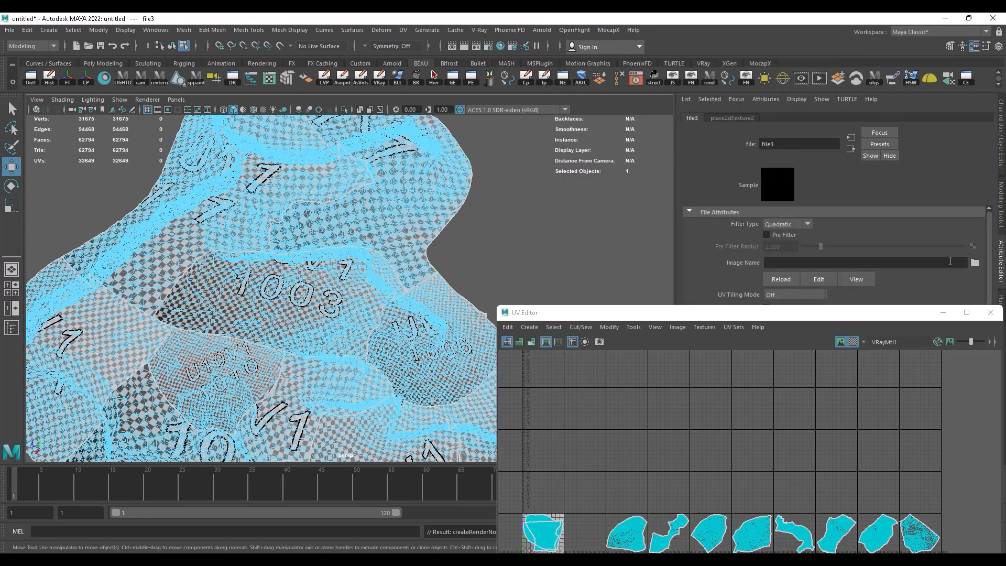
Step: Browse for the file node's image in the Canyon_1_Multi udimm textures folder of Western Canyons Pack - Copy, under CANYON 1 FILES on drive E
click(974, 263)
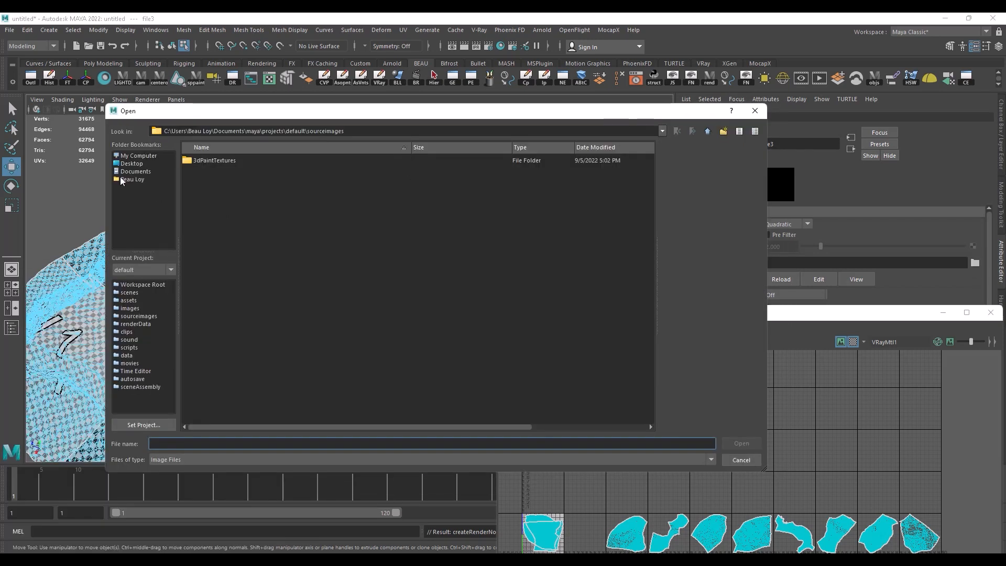
click(134, 156)
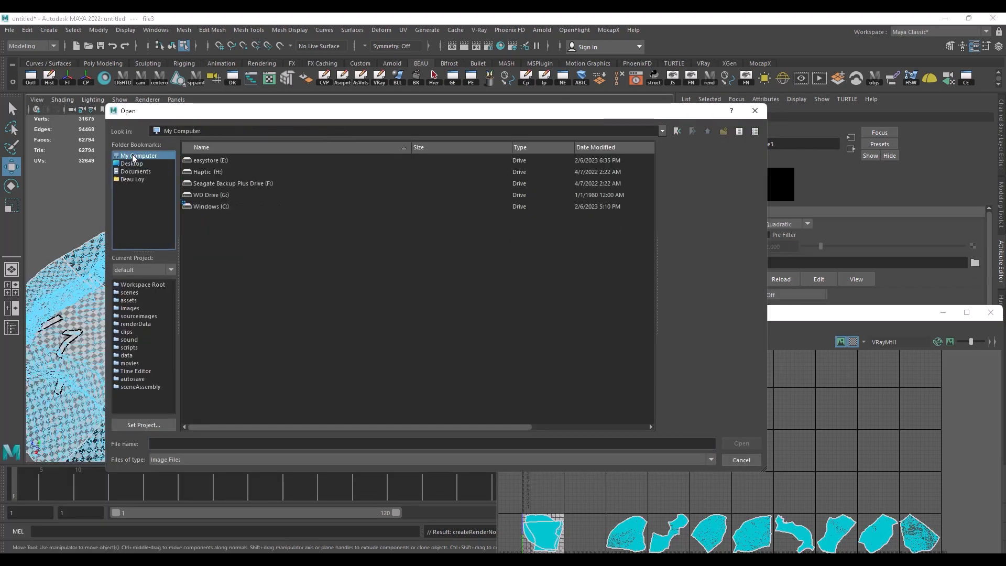
double_click(208, 161)
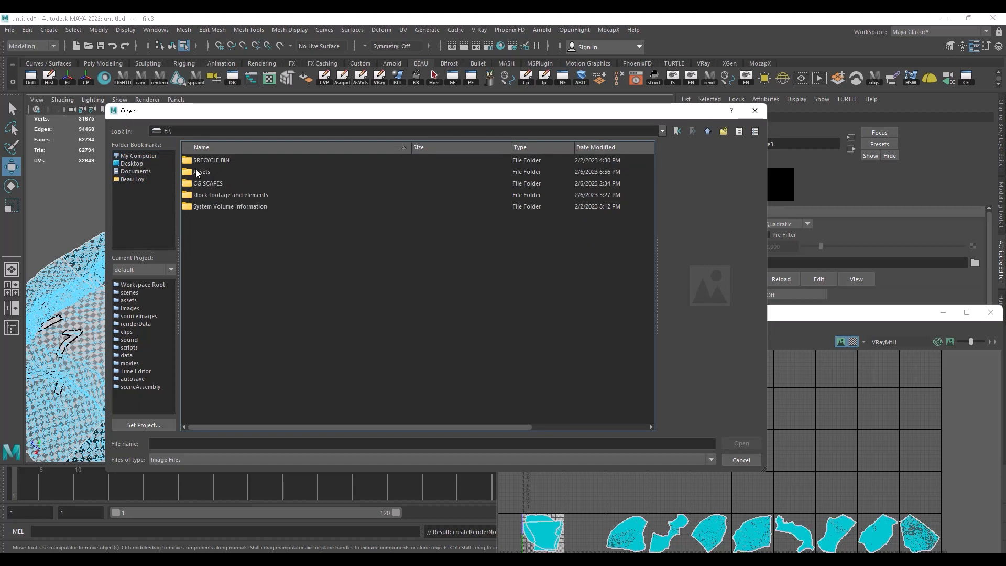
double_click(207, 183)
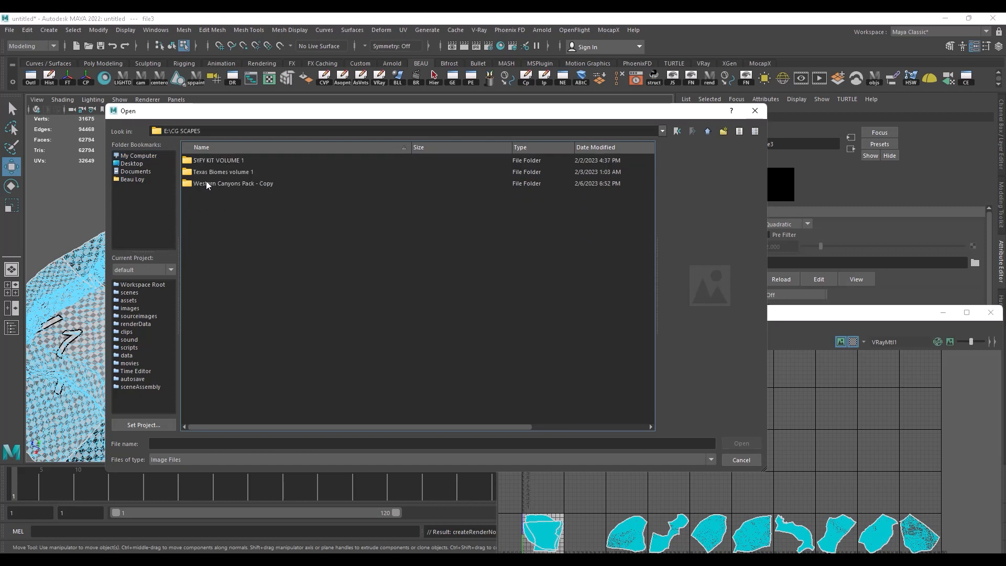
double_click(217, 185)
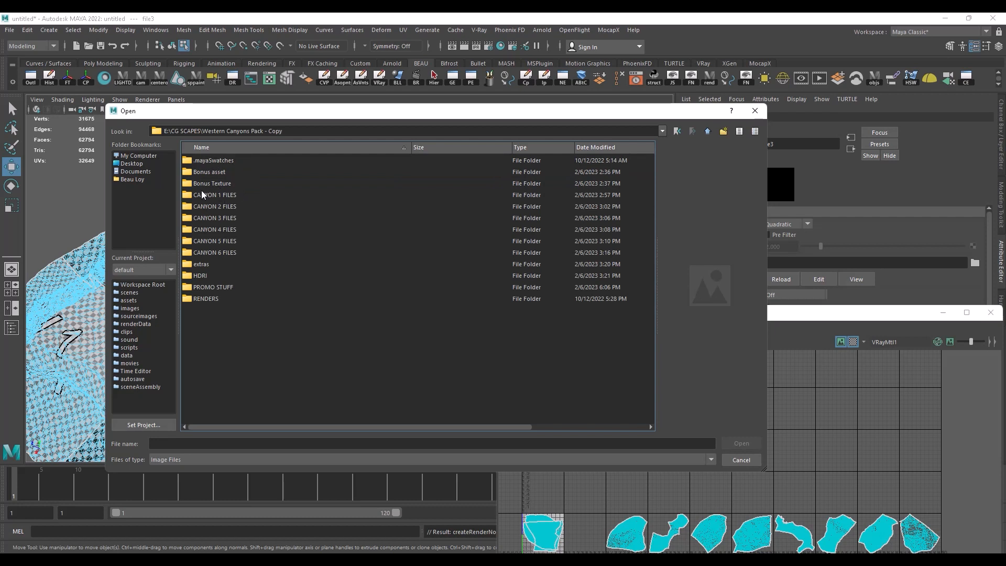
double_click(215, 194)
double_click(227, 161)
double_click(237, 161)
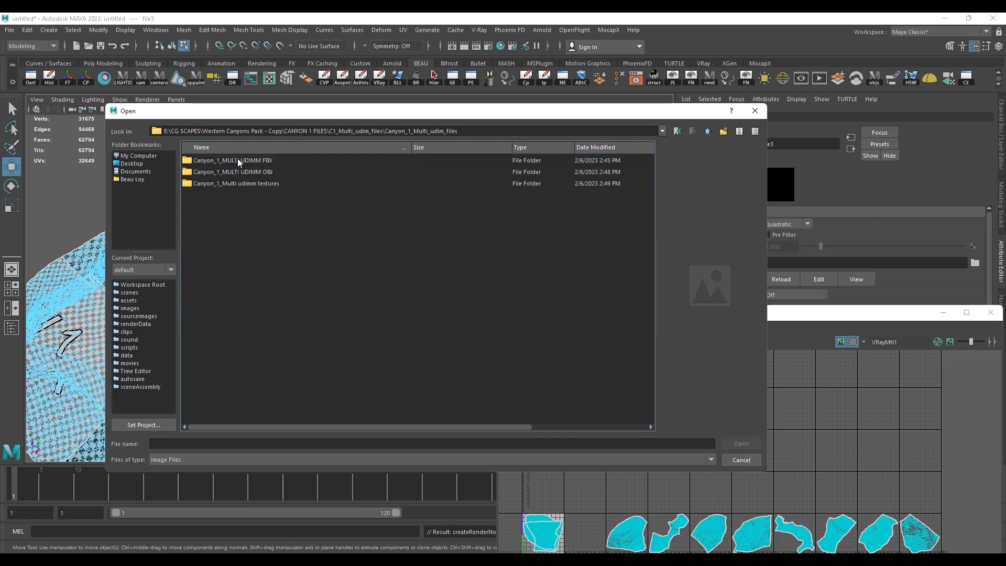
click(253, 184)
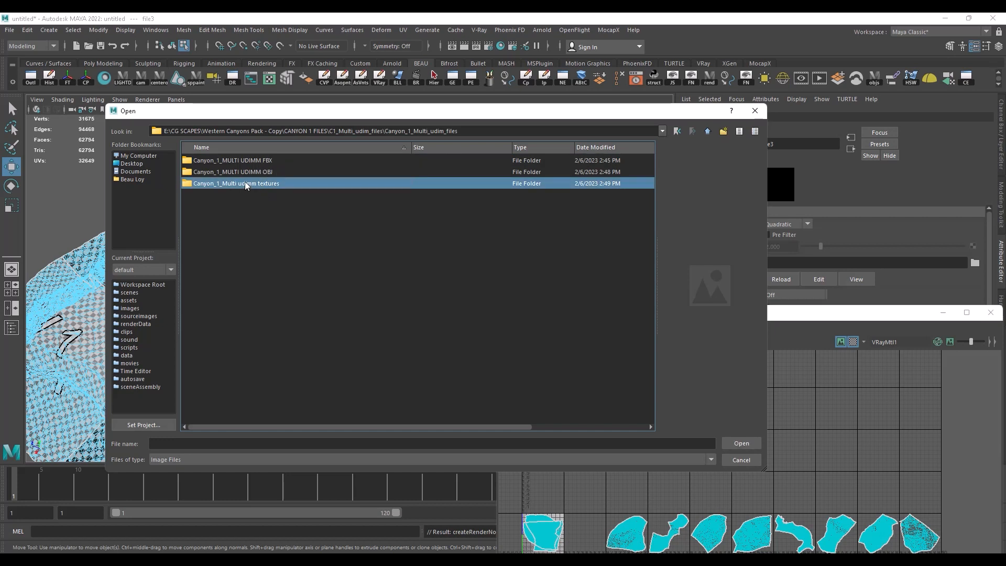
key(Return)
drag(380, 113, 364, 111)
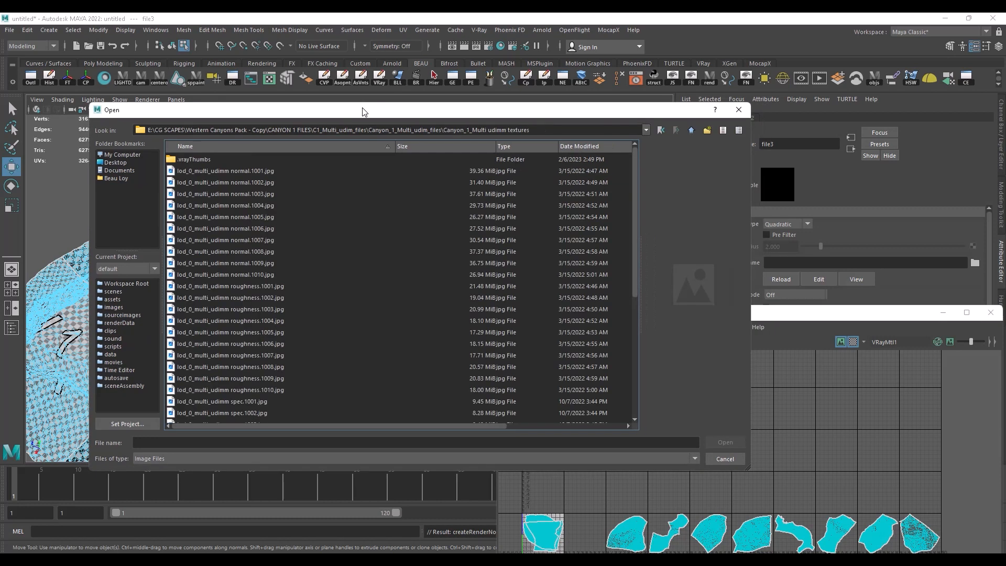
Step: Load lod_0_multi_udimm.1003.jpg as the file node's image
click(250, 170)
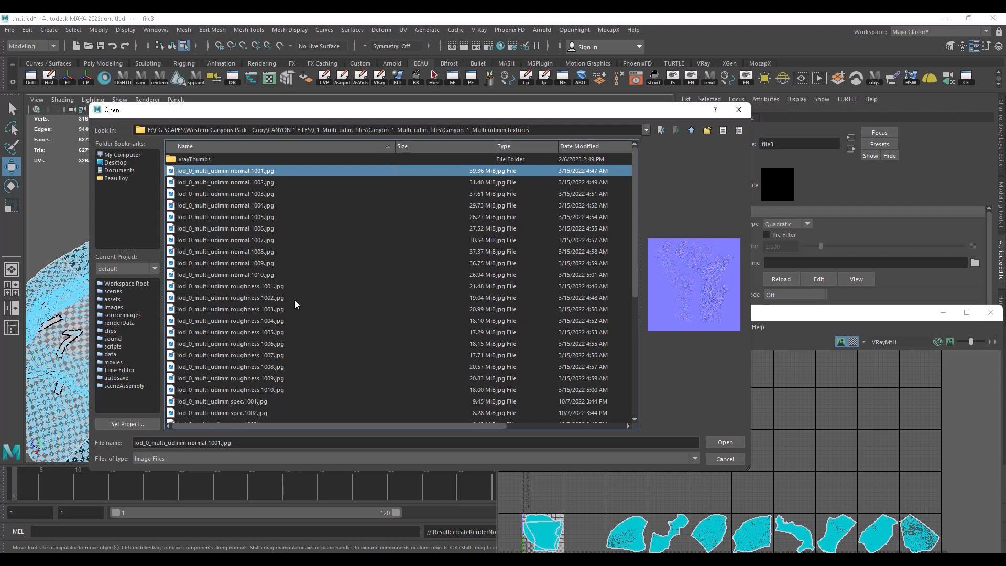
scroll(262, 297, down, 6)
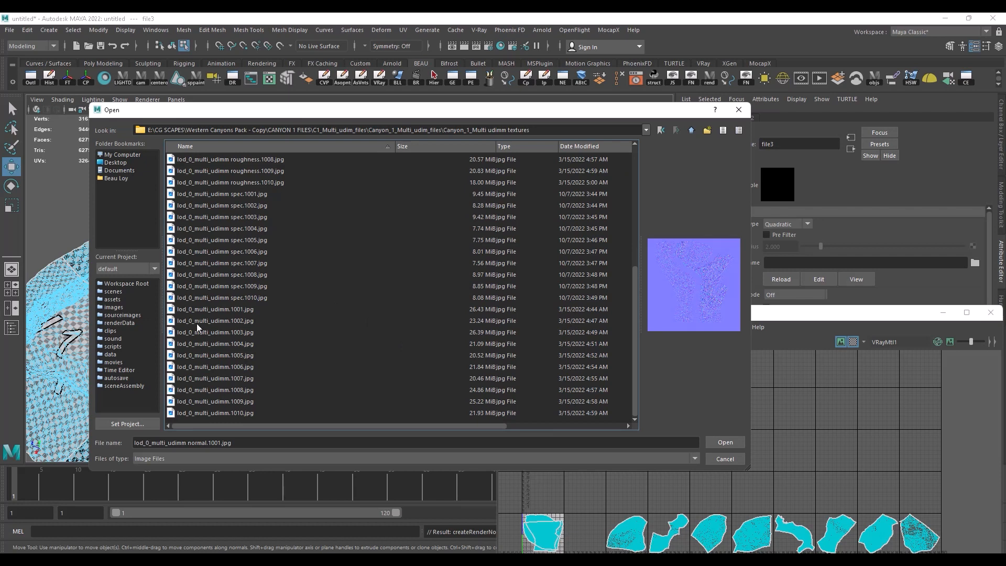
click(242, 310)
click(249, 320)
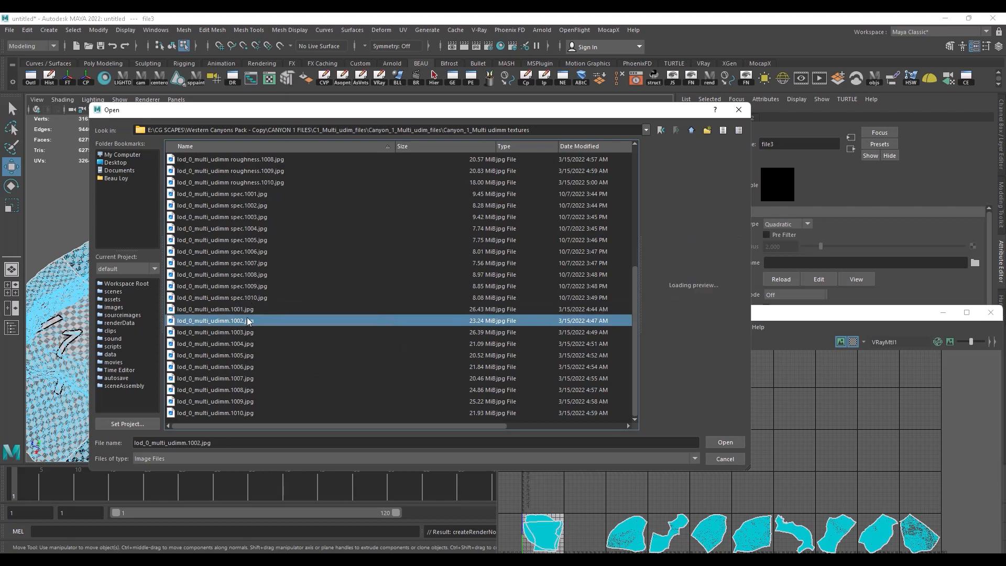
click(242, 331)
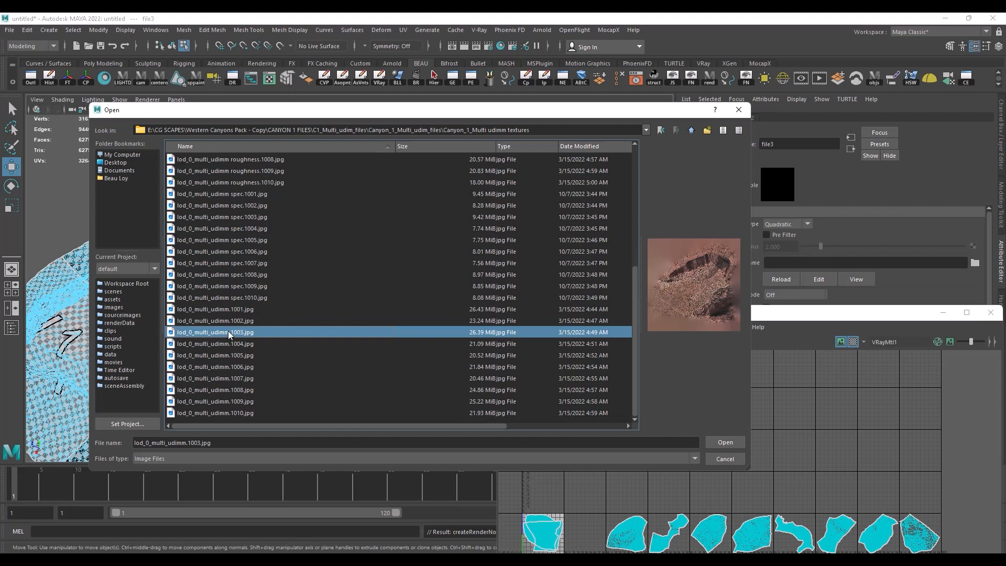
click(728, 443)
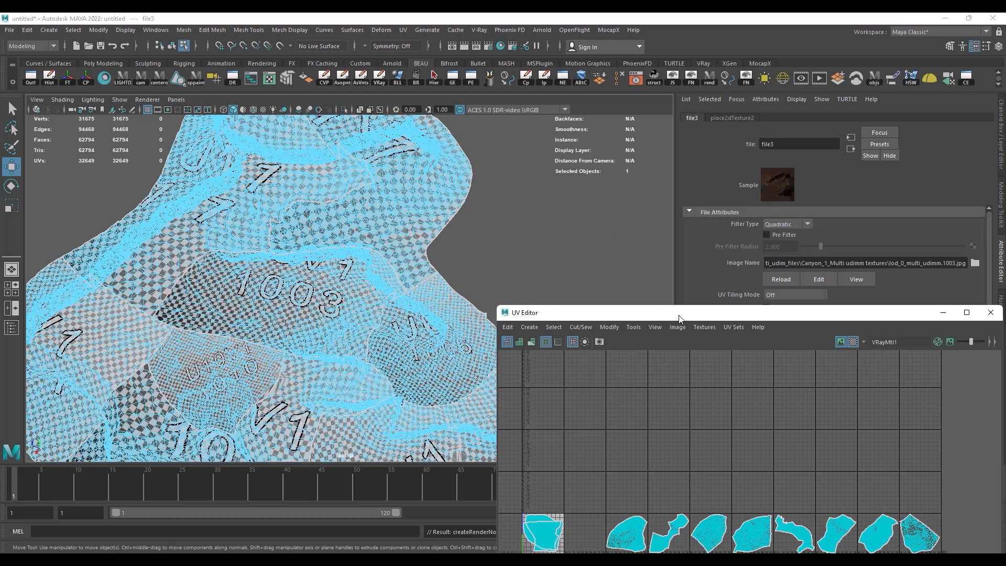
Step: Return the terrain to object mode, clear the selection, and inspect the textured 1003 patch in the viewport
drag(658, 313, 672, 198)
right_drag(359, 240, 417, 220)
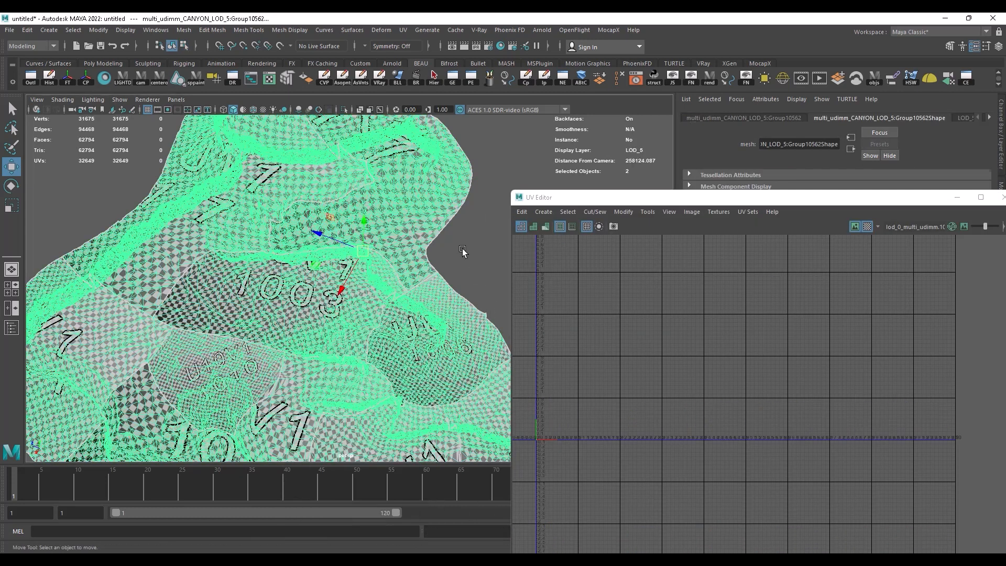
click(460, 248)
key(6)
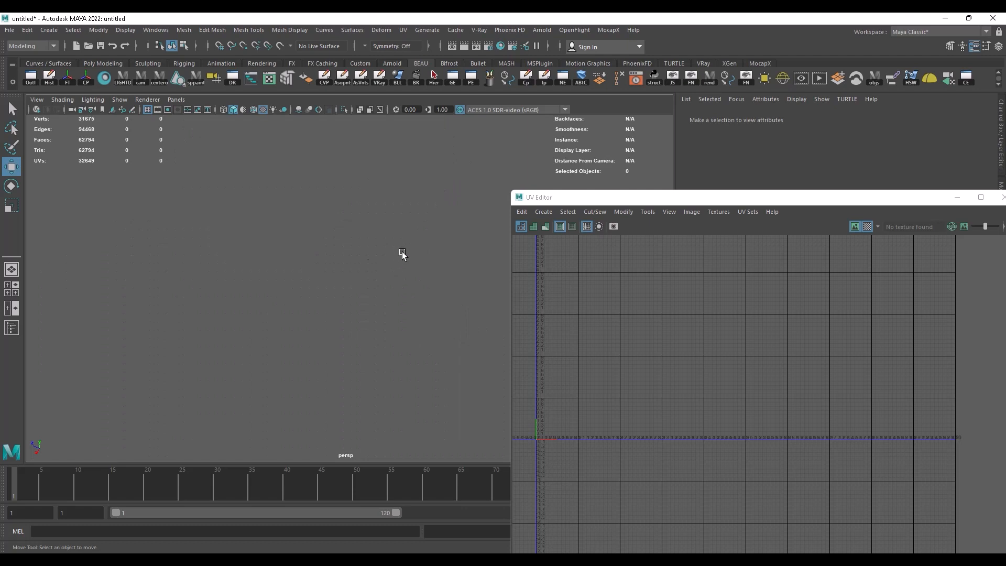
alt+drag(330, 294, 282, 288)
alt+right_drag(281, 288, 337, 313)
alt+drag(338, 313, 279, 261)
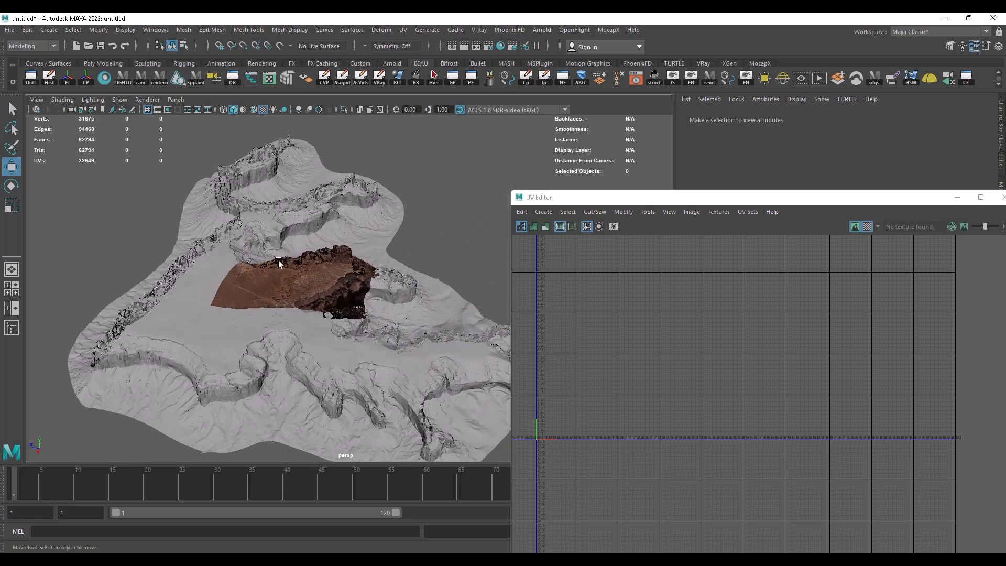
Step: Place the UV Editor beside the viewport and select the terrain's UV shell in the third UDIM tile
drag(696, 200, 617, 24)
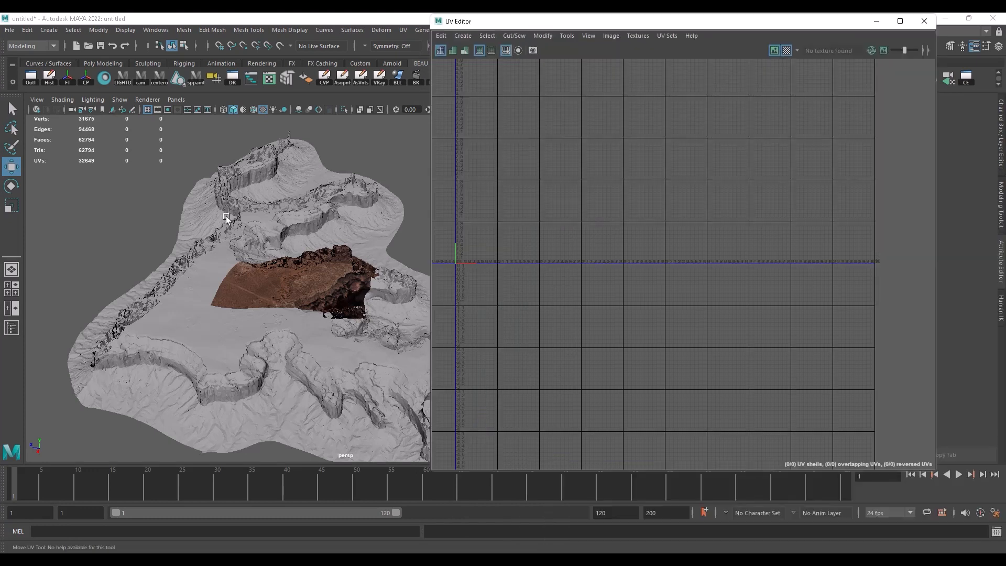
click(315, 286)
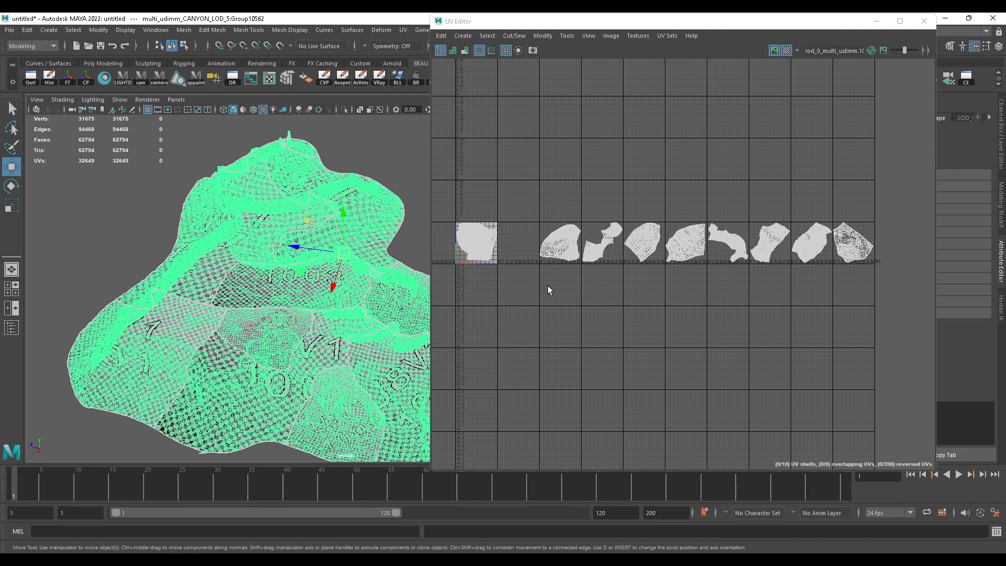
right_drag(560, 239, 600, 239)
click(560, 241)
scroll(299, 253, up, 2)
scroll(299, 253, down, 2)
scroll(301, 254, up, 1)
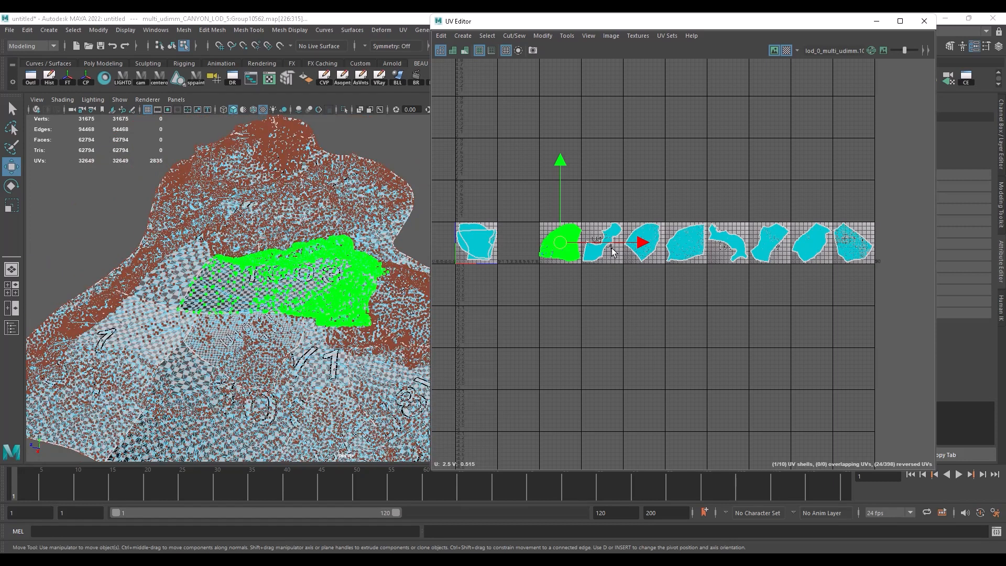
Step: Convert the third tile's shell selection to faces and switch it back to a UV shell selection
ctrl+right_click(570, 234)
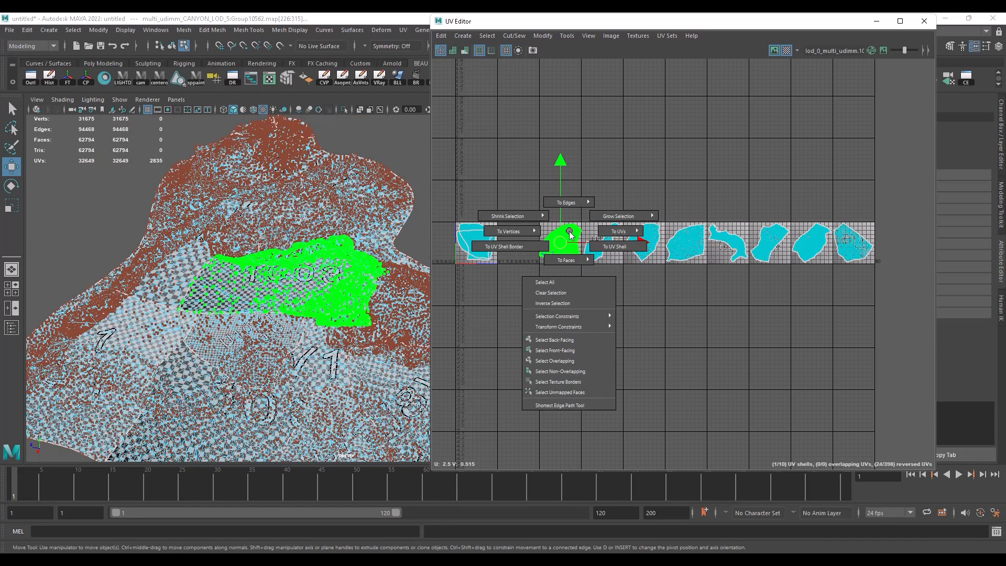
click(567, 260)
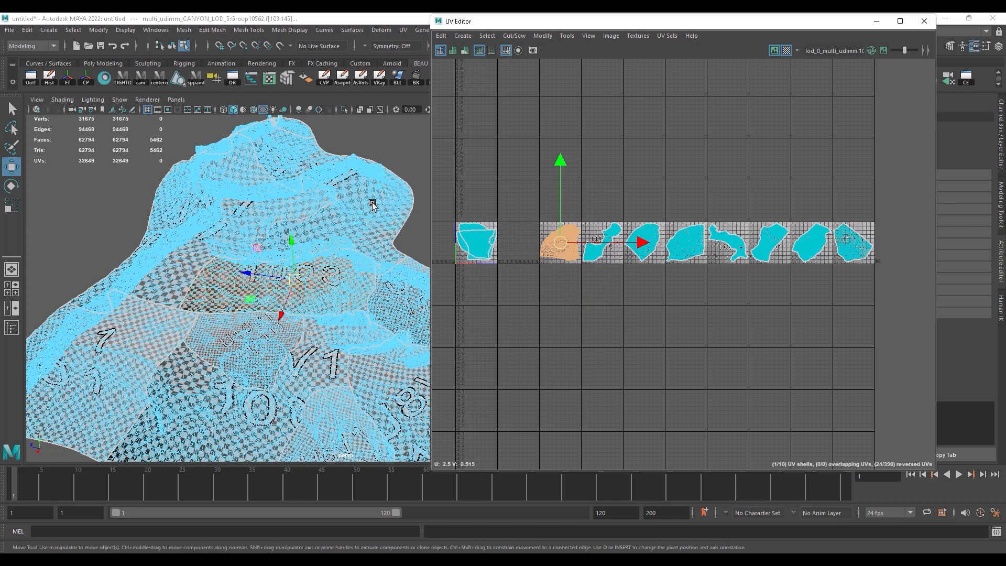
right_drag(574, 231, 619, 230)
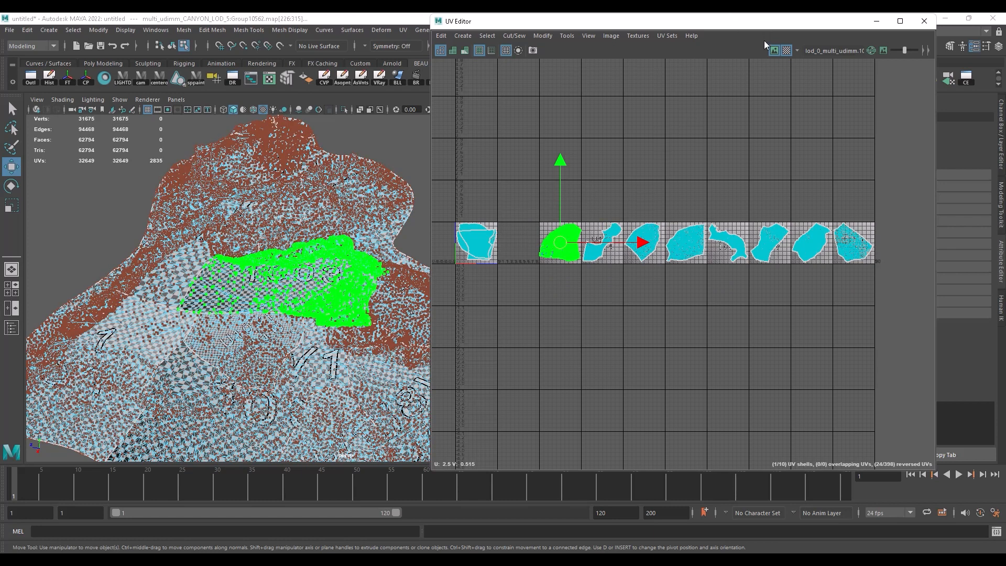
key(ctrl+z)
right_drag(564, 232, 611, 231)
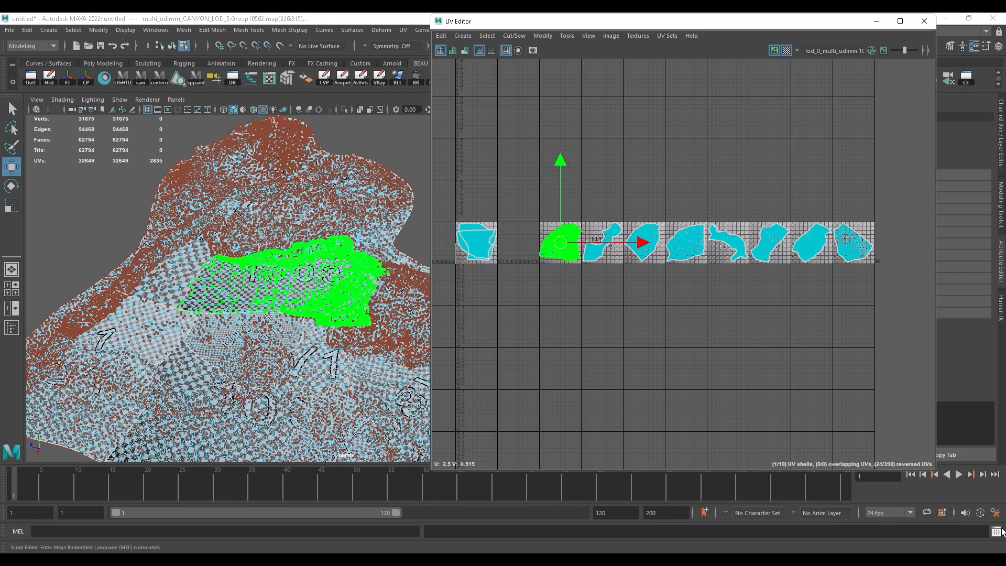
Step: Run polyEditUV -u -2 -v 0 in the Script Editor to shift the third tile's UV shell into the first UDIM
click(996, 532)
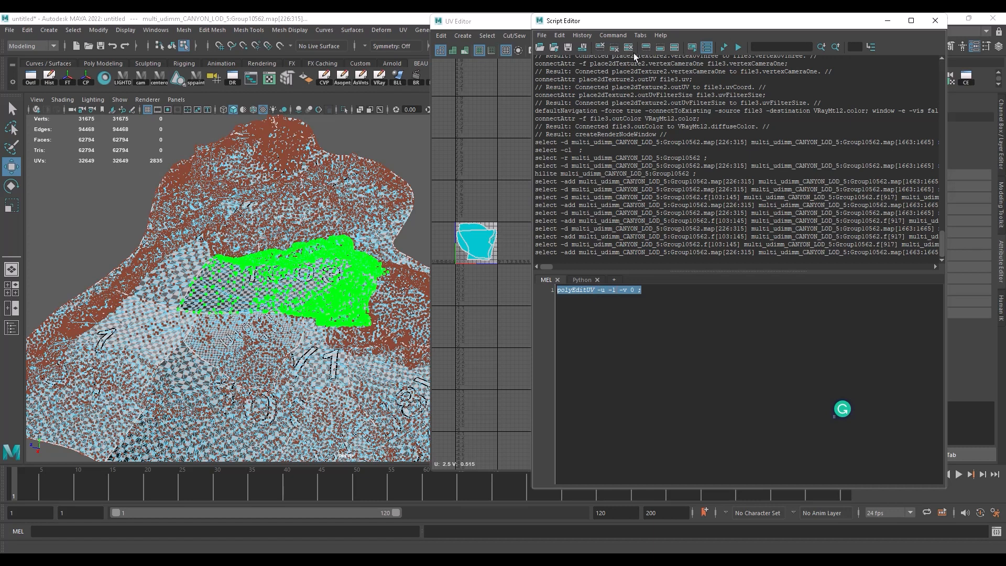
drag(658, 23, 163, 24)
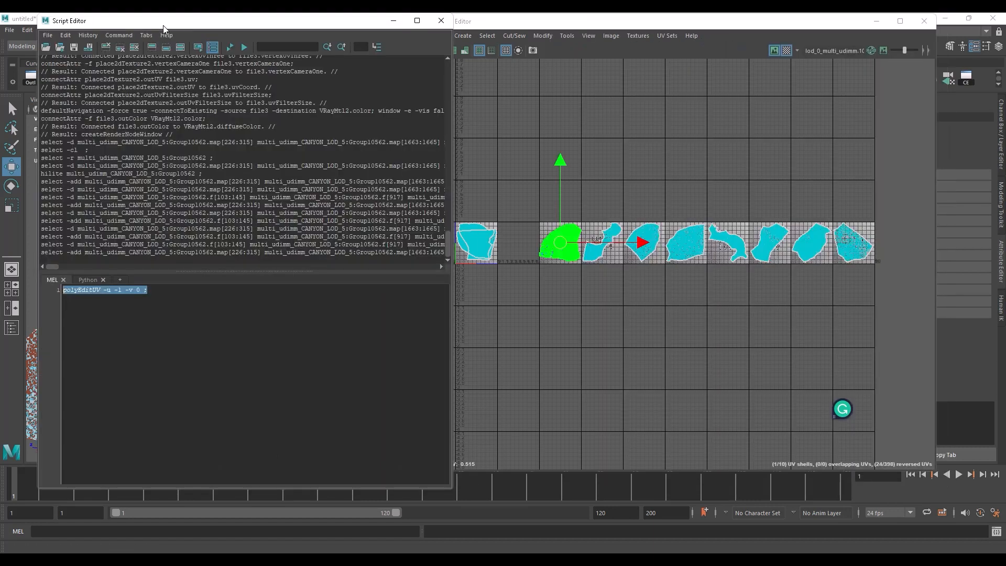
click(120, 309)
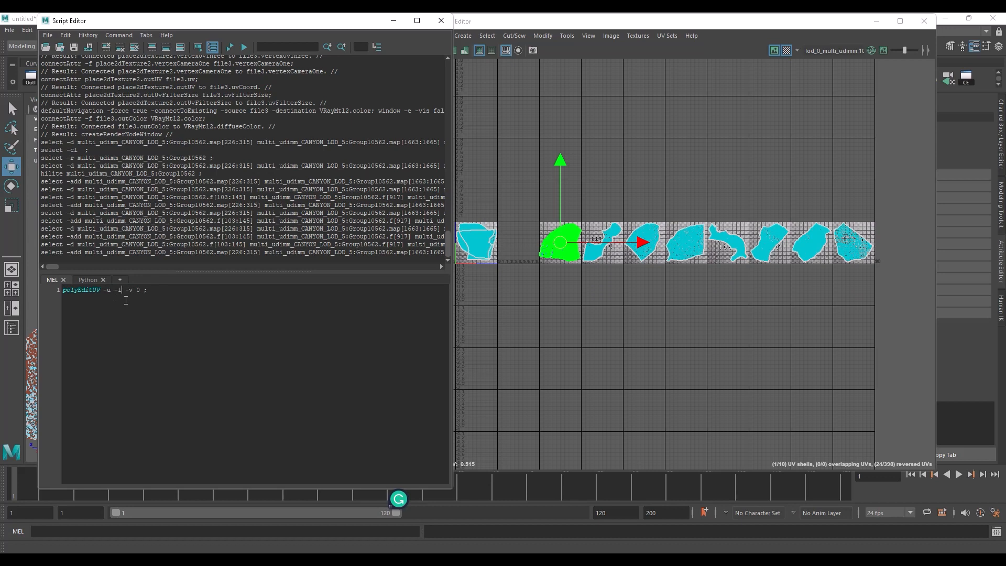
text(2)
click(244, 47)
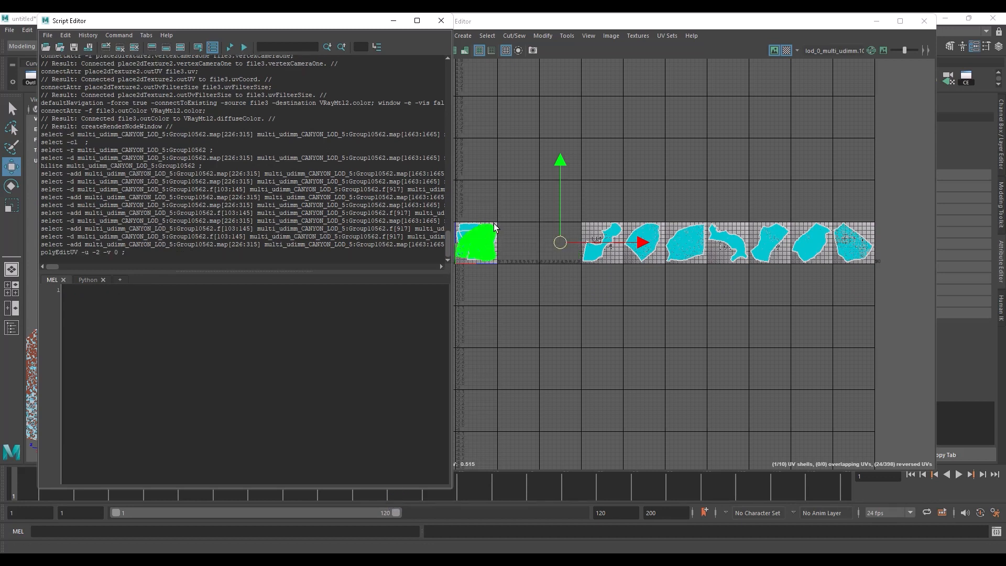
click(440, 21)
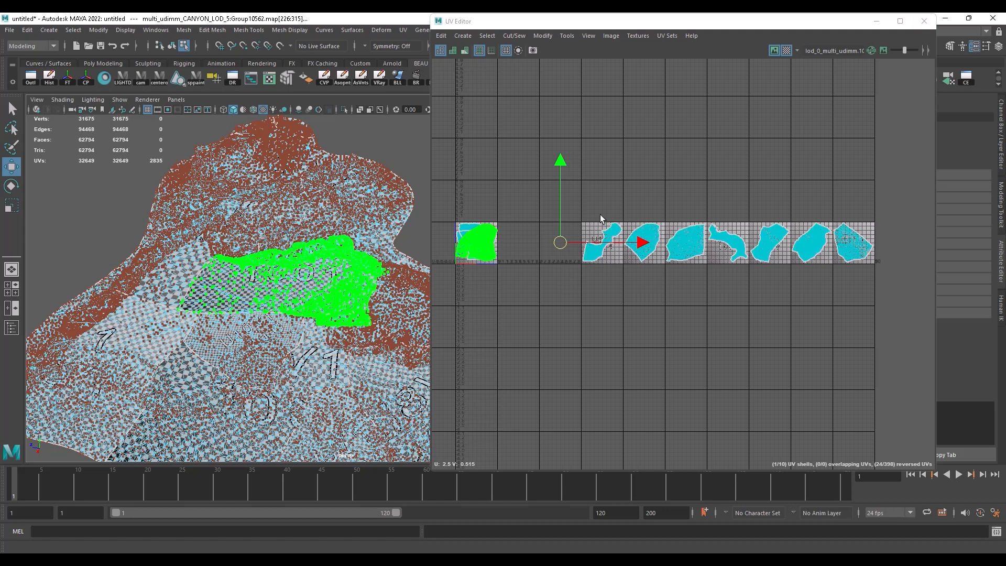
Step: Try sliding the fourth tile's UV shell in U toward the first UDIM, and undo the move
click(608, 233)
ctrl+right_drag(613, 240, 644, 255)
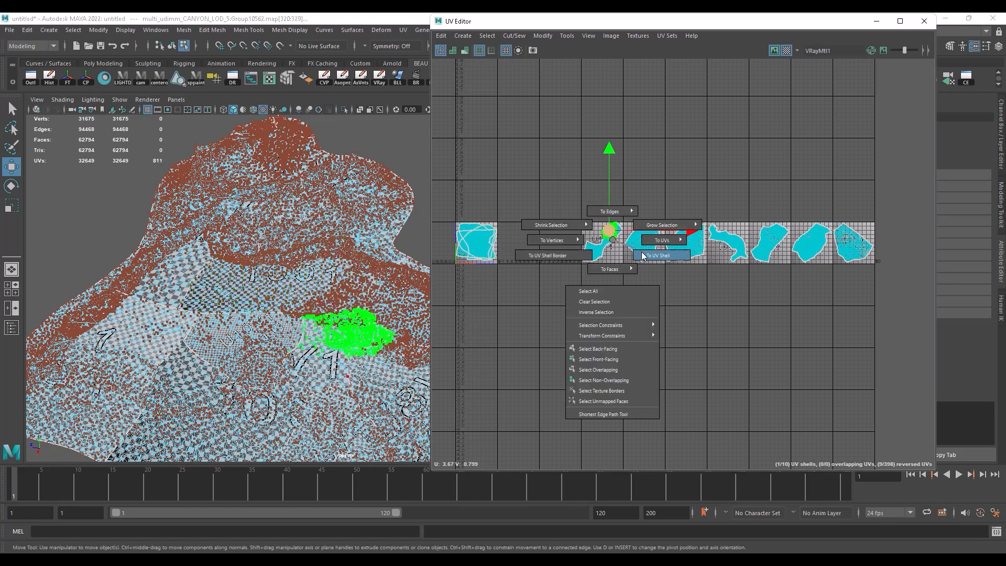
drag(676, 241, 583, 246)
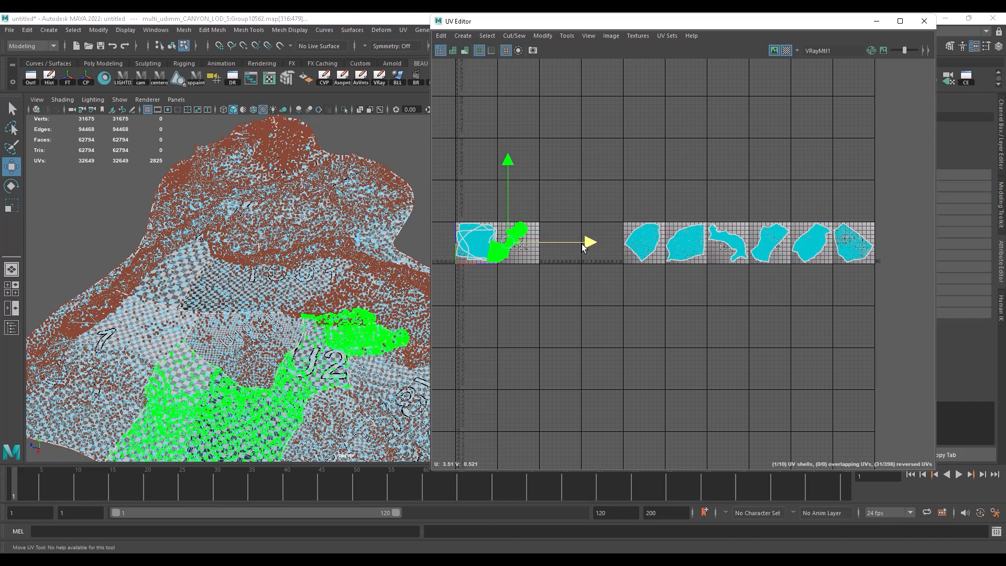
key(ctrl+z)
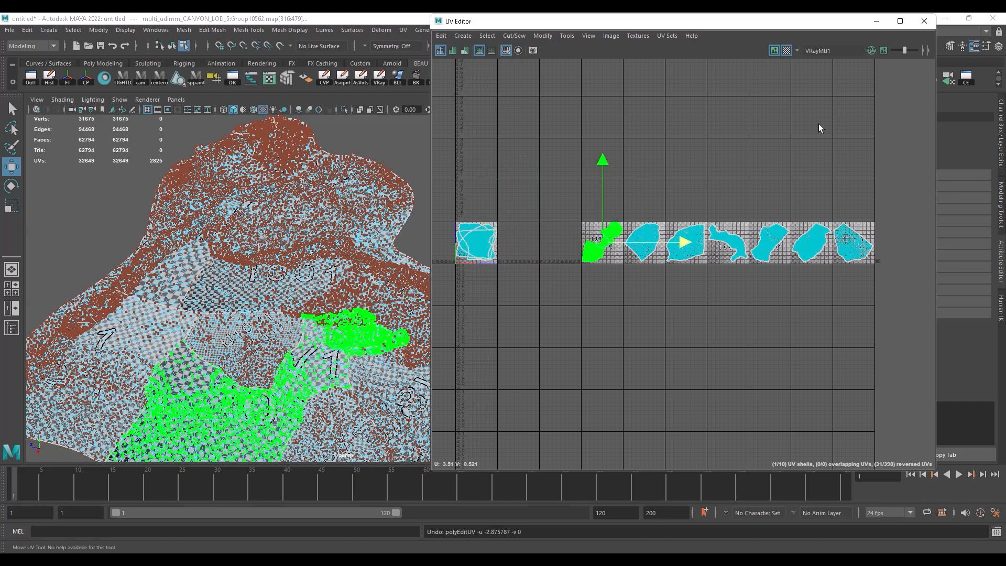
click(995, 531)
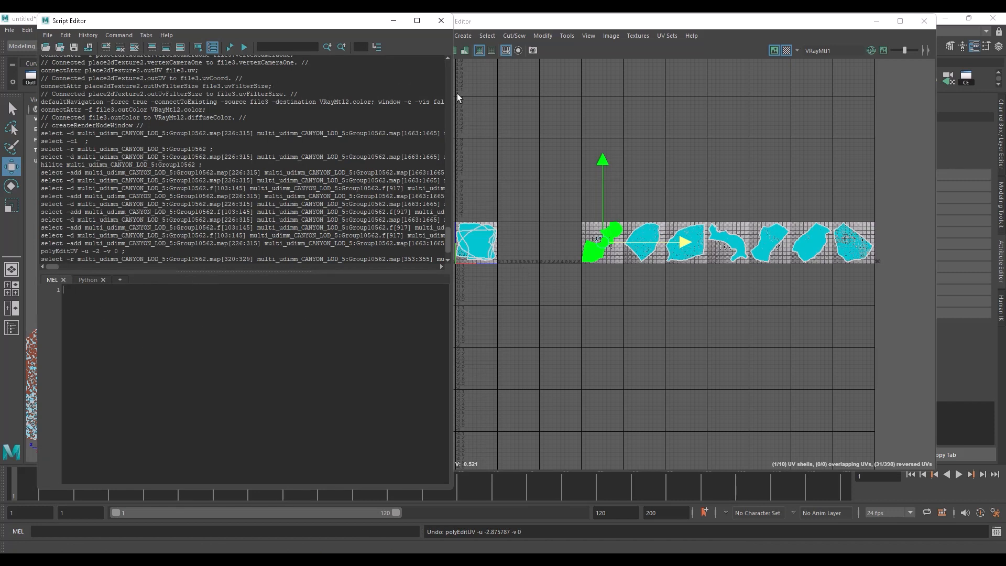
click(441, 23)
Step: Close the UV Editor, return the terrain to object mode with nothing selected, and inspect the textured patch and surrounding untextured terrain
click(925, 22)
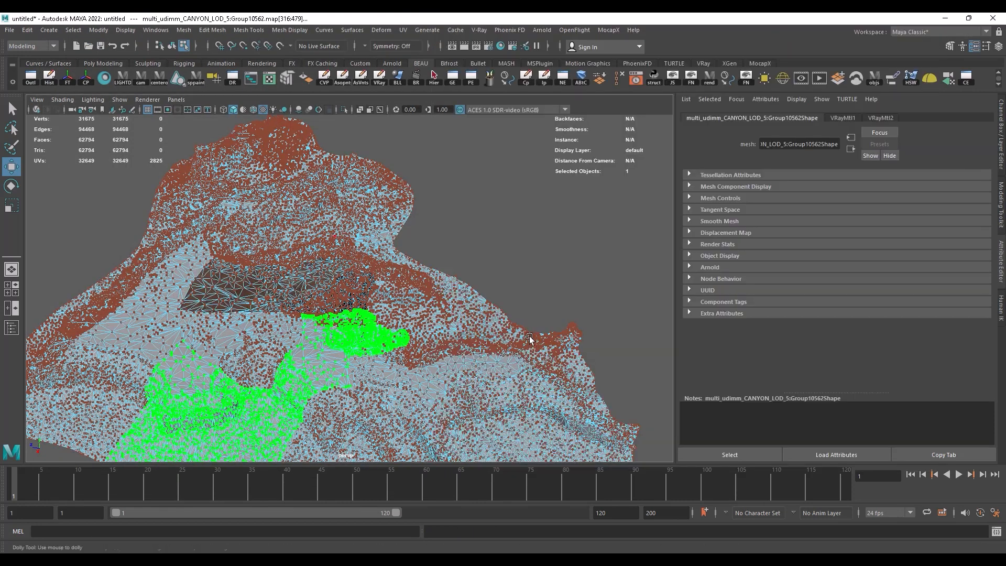
scroll(262, 241, down, 5)
alt+drag(262, 241, 254, 329)
right_drag(341, 244, 397, 229)
click(516, 261)
alt+drag(514, 263, 427, 289)
alt+right_drag(427, 290, 630, 291)
alt+drag(630, 290, 449, 284)
alt+right_drag(449, 284, 220, 270)
alt+drag(220, 270, 220, 330)
alt+right_drag(220, 330, 282, 314)
alt+drag(283, 313, 409, 279)
alt+right_drag(410, 279, 389, 322)
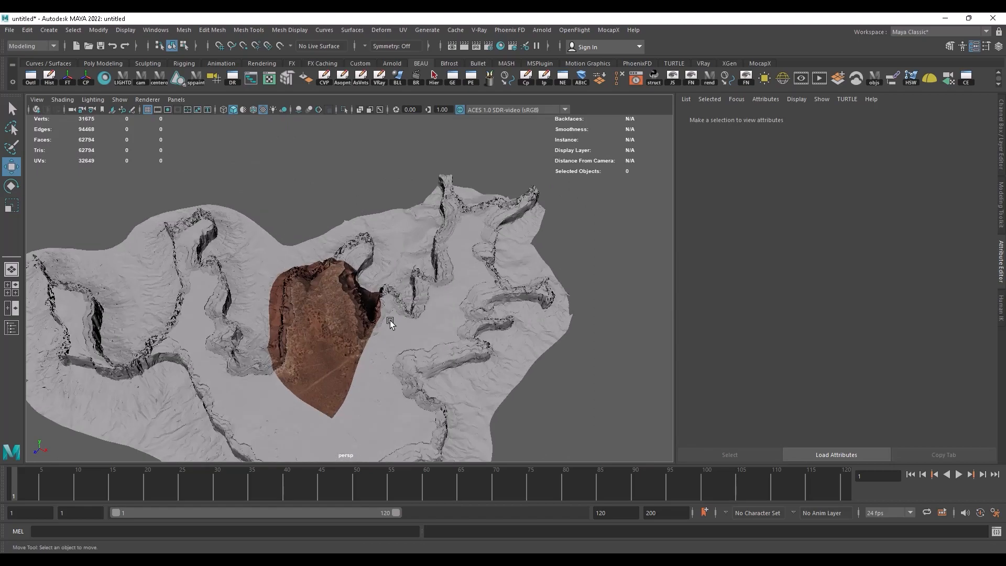
alt+drag(389, 322, 404, 306)
alt+right_drag(403, 305, 486, 287)
alt+drag(486, 287, 649, 267)
alt+right_drag(649, 267, 287, 262)
alt+drag(287, 262, 252, 243)
alt+middle_drag(252, 243, 246, 274)
alt+drag(246, 274, 251, 304)
alt+right_drag(252, 304, 331, 318)
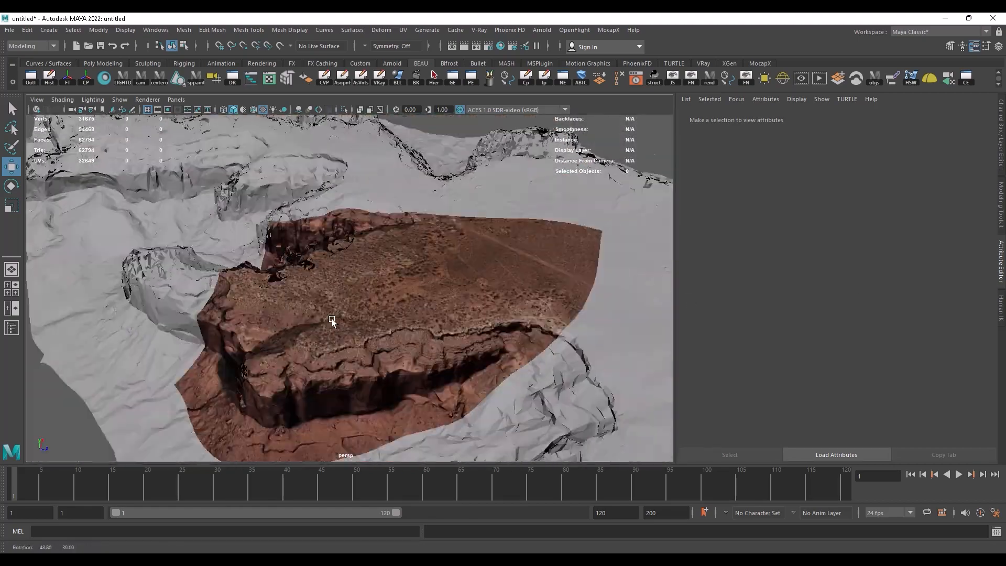
alt+drag(332, 318, 471, 299)
alt+right_drag(472, 299, 104, 277)
alt+right_drag(335, 293, 203, 299)
alt+drag(203, 300, 157, 308)
alt+right_drag(157, 308, 325, 338)
alt+drag(325, 338, 309, 318)
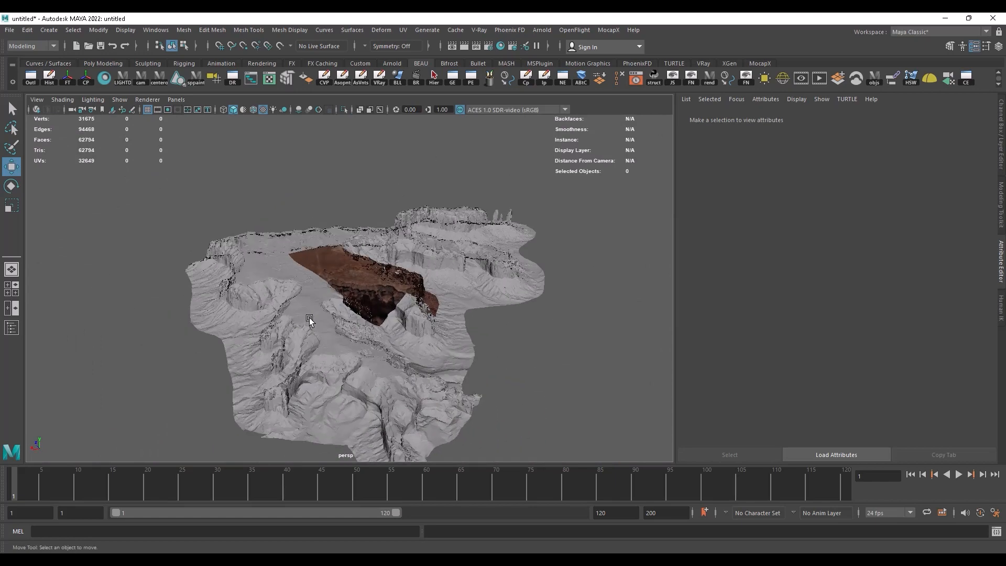
alt+middle_drag(309, 318, 311, 297)
alt+drag(311, 297, 323, 297)
alt+right_drag(323, 297, 417, 318)
Step: Select the canyon terrain mesh and show its UVs in the UV Editor without the UV Toolkit
click(431, 232)
alt+right_drag(431, 232, 308, 287)
alt+drag(308, 287, 285, 276)
alt+right_drag(285, 276, 546, 234)
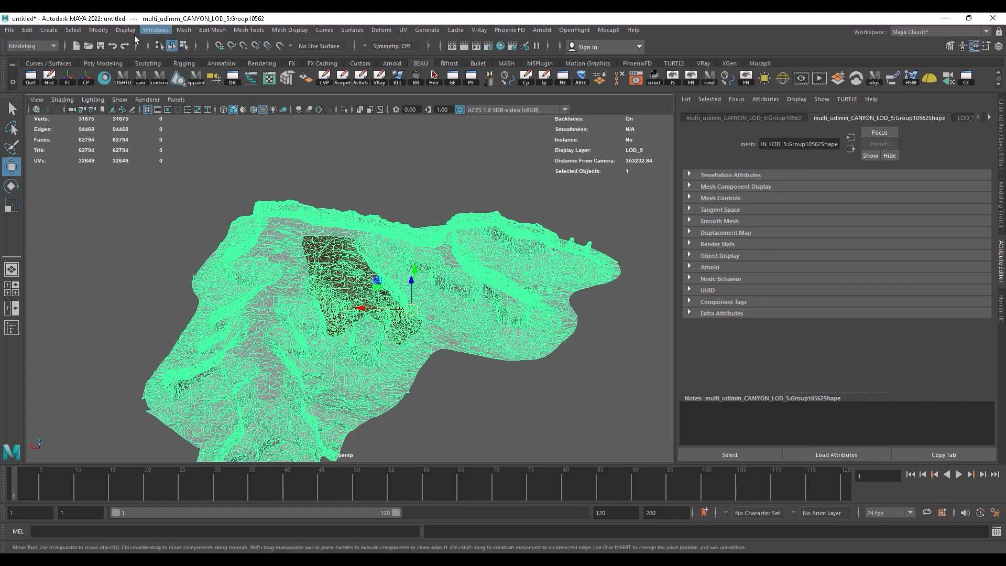
mouse_move(344, 191)
alt+mouse_down()
mouse_move(384, 189)
mouse_move(355, 205)
alt+mouse_up()
alt+right_drag(355, 205, 403, 220)
alt+drag(404, 220, 382, 193)
alt+middle_drag(382, 192, 381, 178)
alt+drag(382, 179, 394, 192)
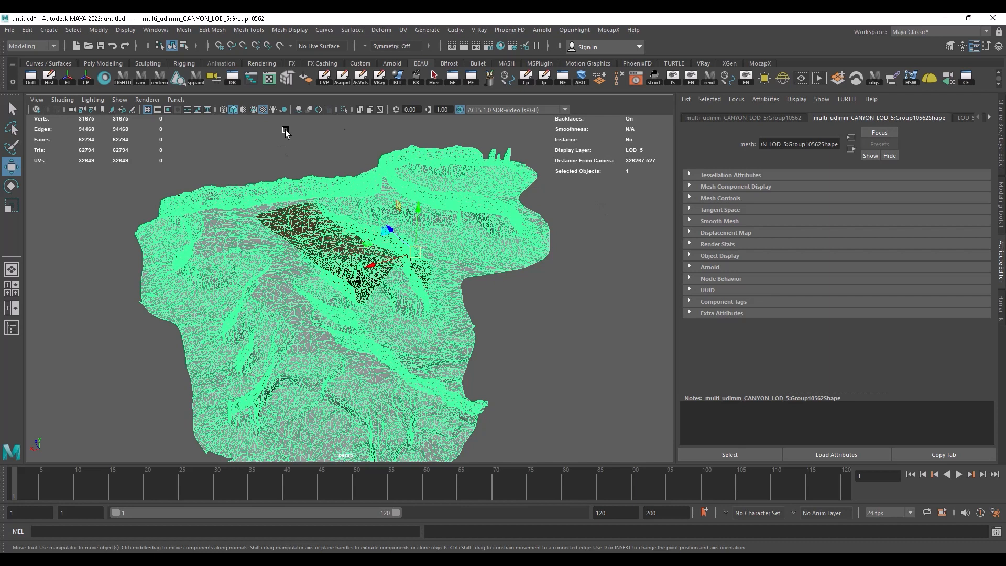
click(270, 80)
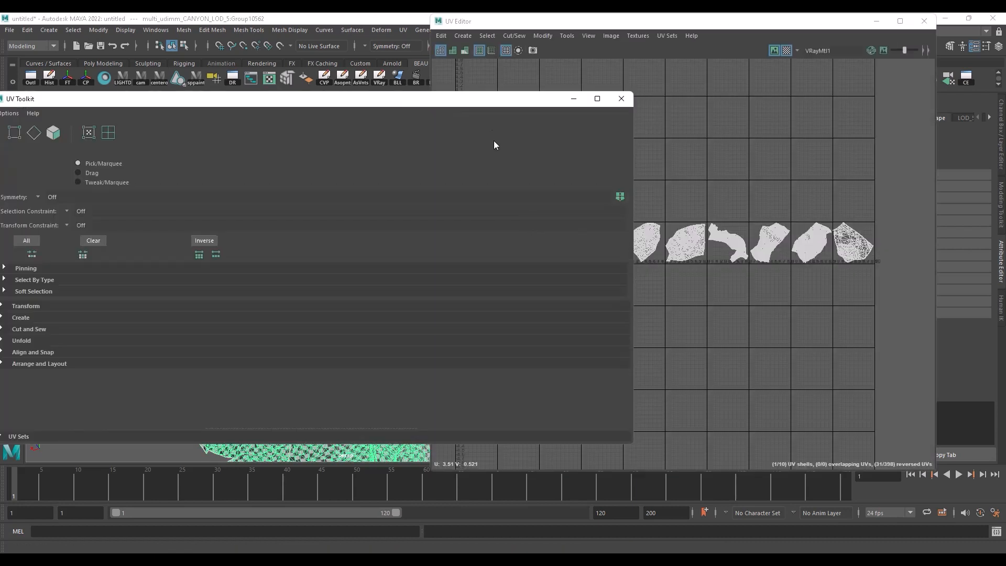
drag(446, 99, 490, 96)
click(664, 96)
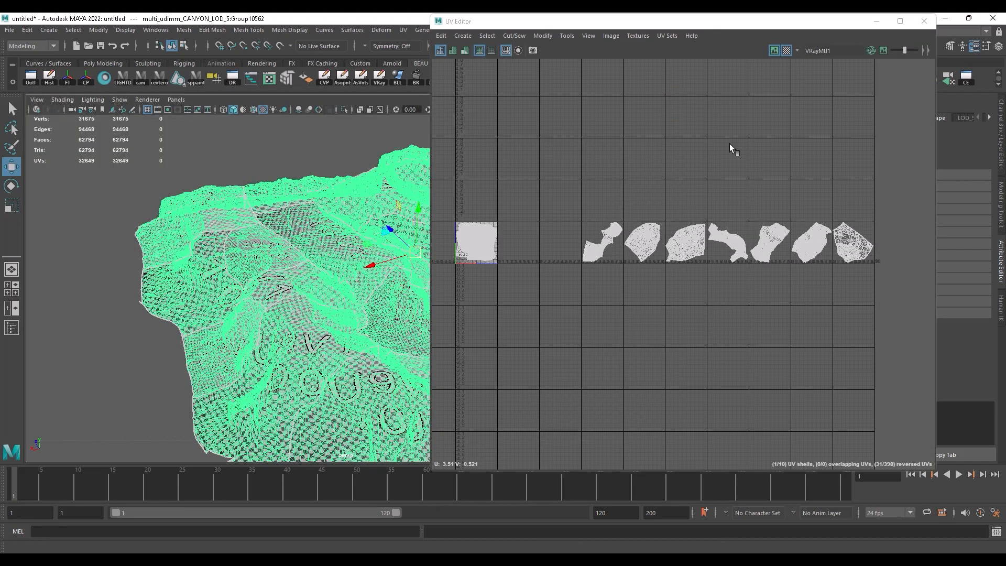
Step: Select the UV shell in the sixth UDIM tile and convert the selection to faces
right_click(608, 245)
right_drag(609, 245, 690, 291)
click(687, 233)
ctrl+right_click(697, 231)
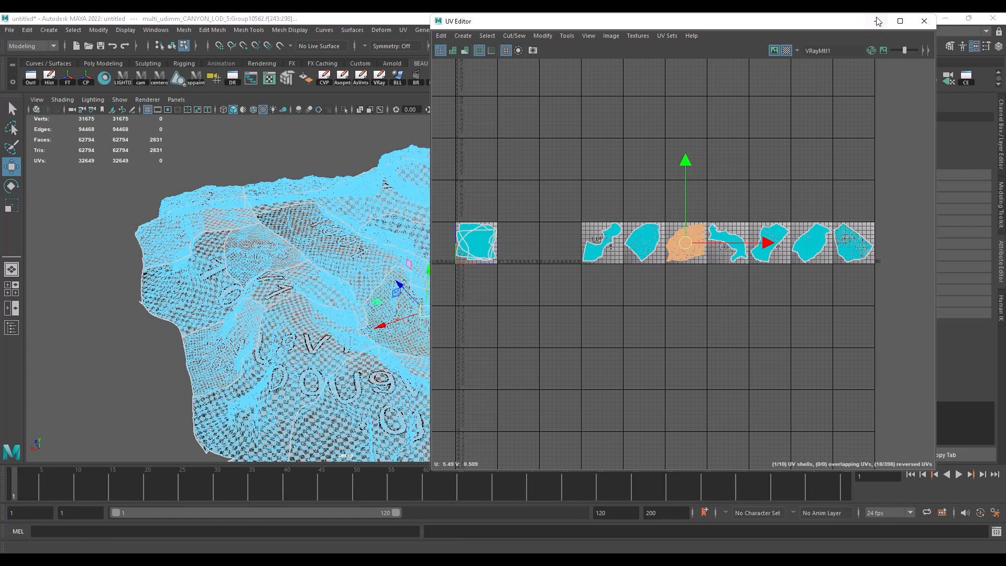
Step: Assign a new Lambert material to the selected sixth-tile faces
click(878, 21)
right_click(352, 144)
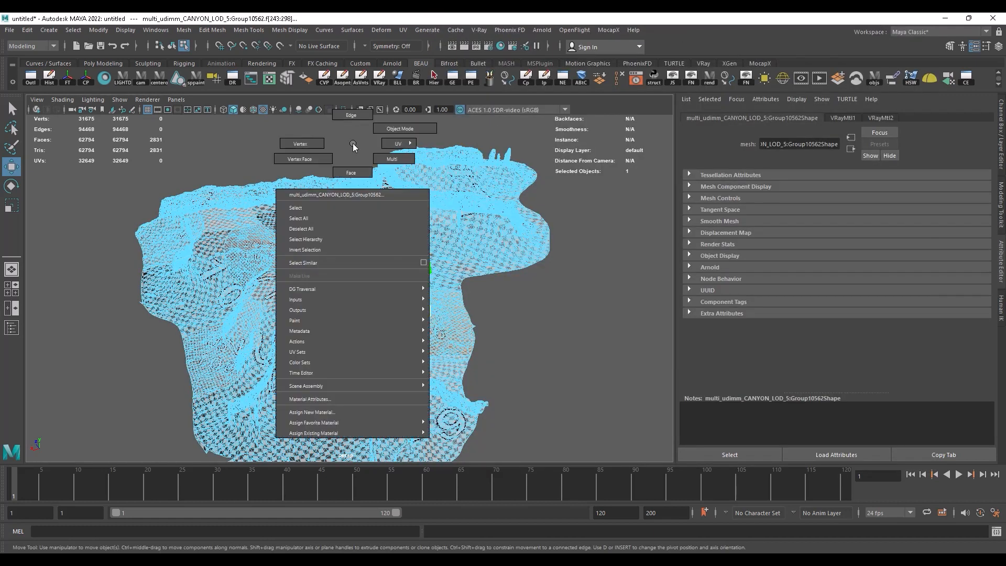
click(317, 412)
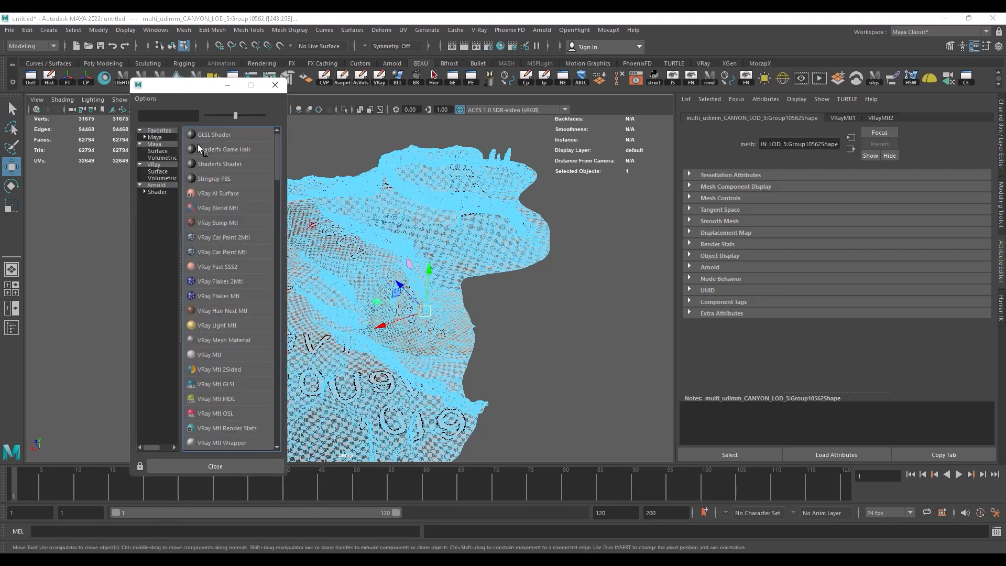
click(156, 145)
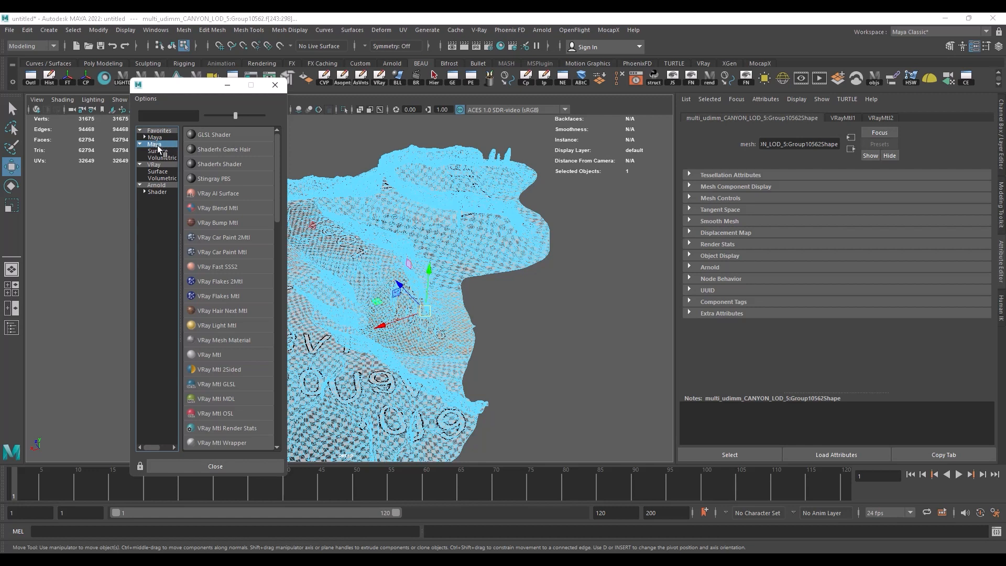
scroll(221, 276, down, 10)
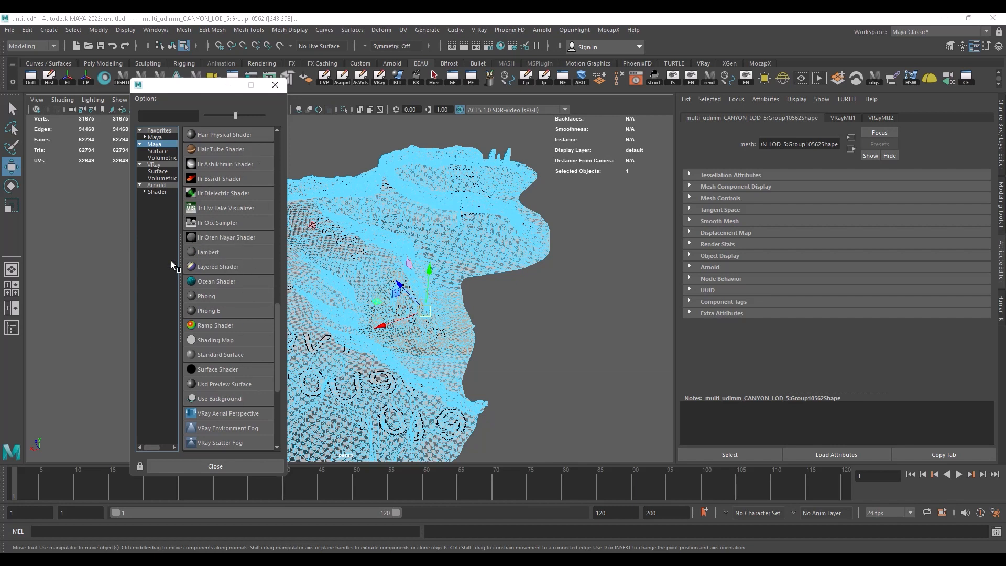
click(208, 252)
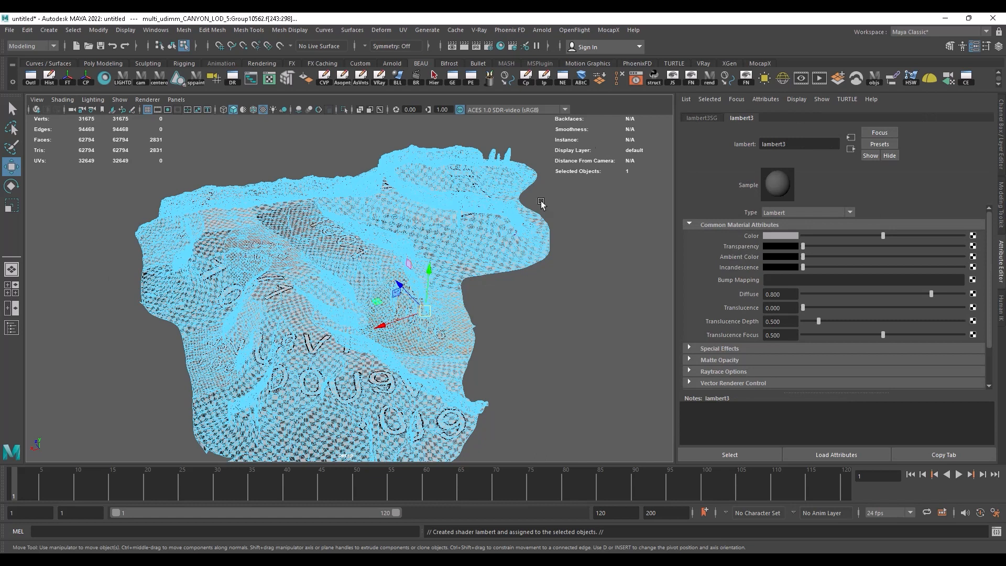
Step: Check the selected shell's tile in the UV Editor and rename its Lambert material 1006
click(705, 118)
click(743, 117)
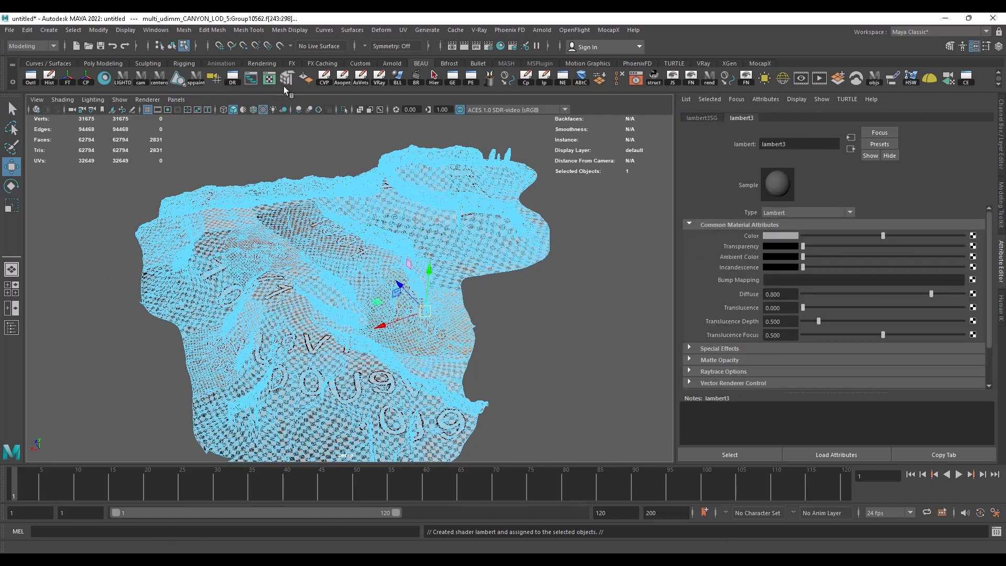
click(270, 79)
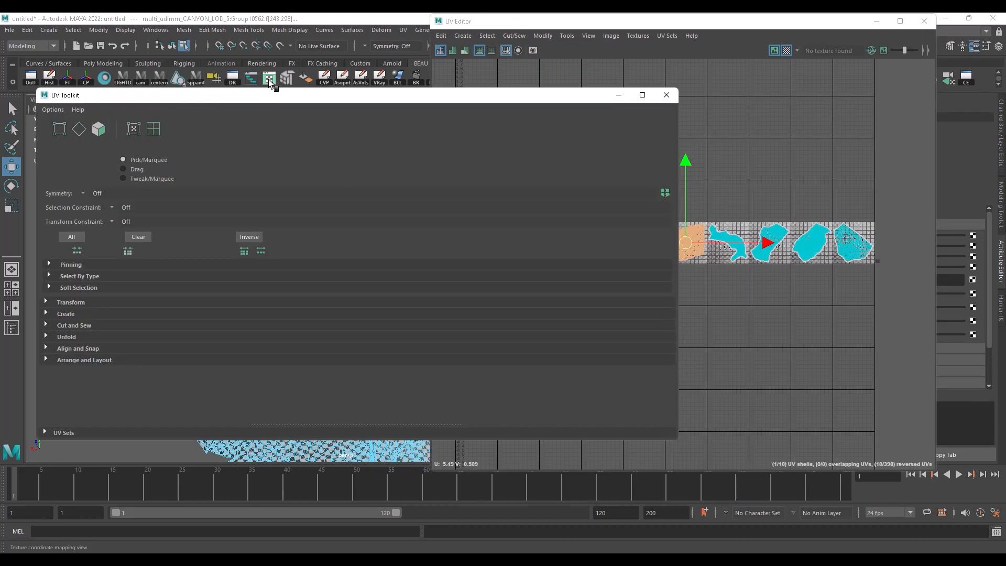
drag(555, 95, 291, 227)
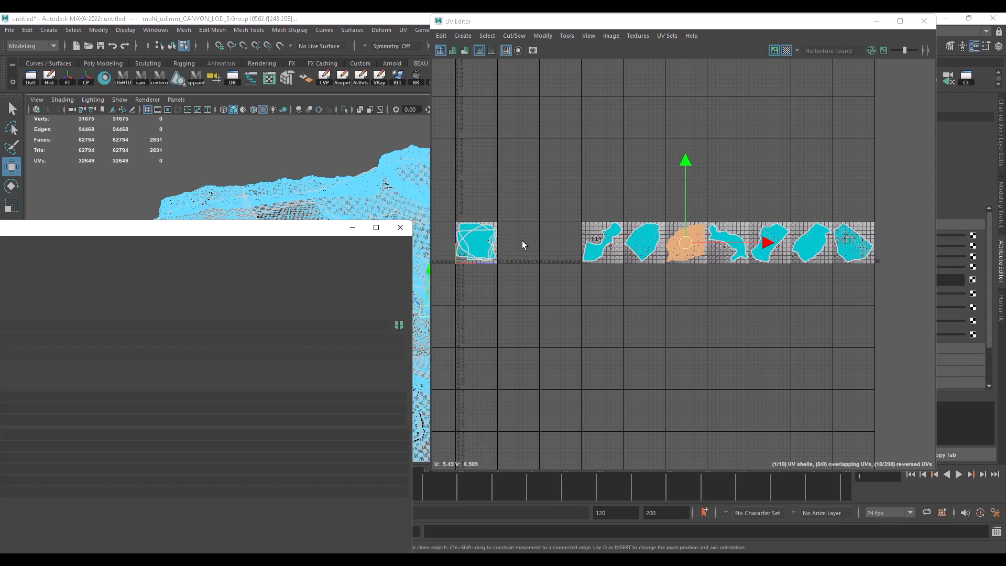
click(924, 21)
drag(273, 230, 475, 109)
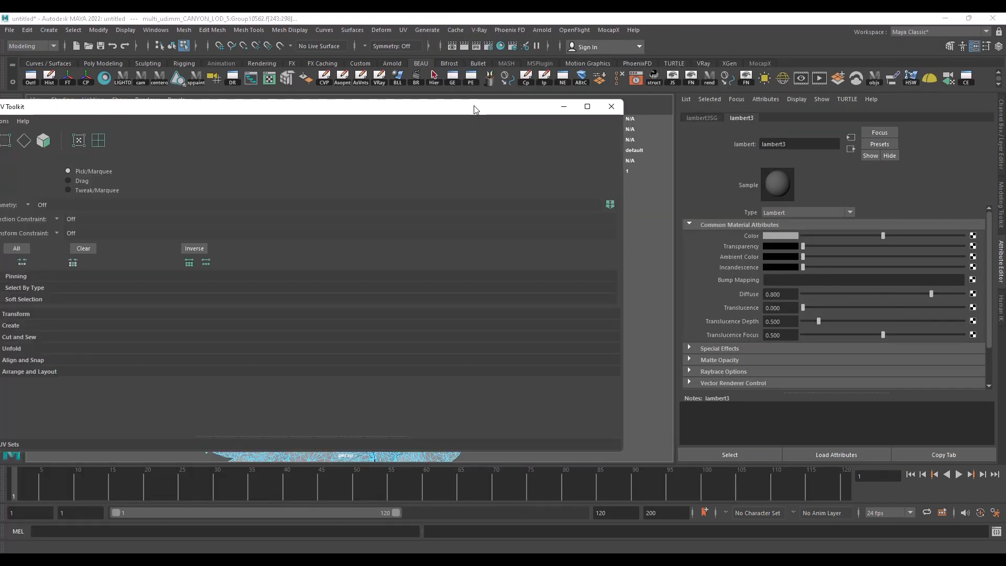
click(798, 144)
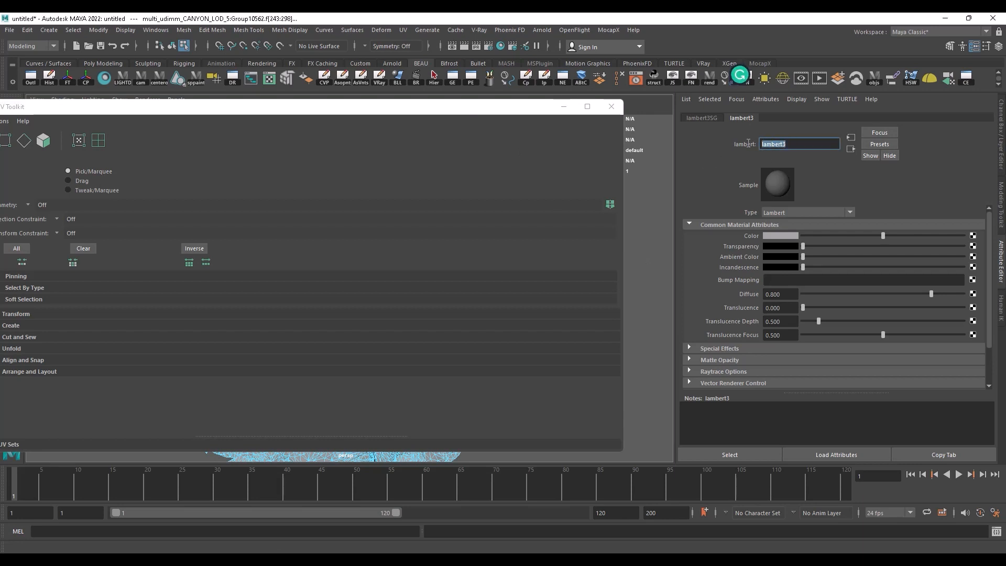
text(1006)
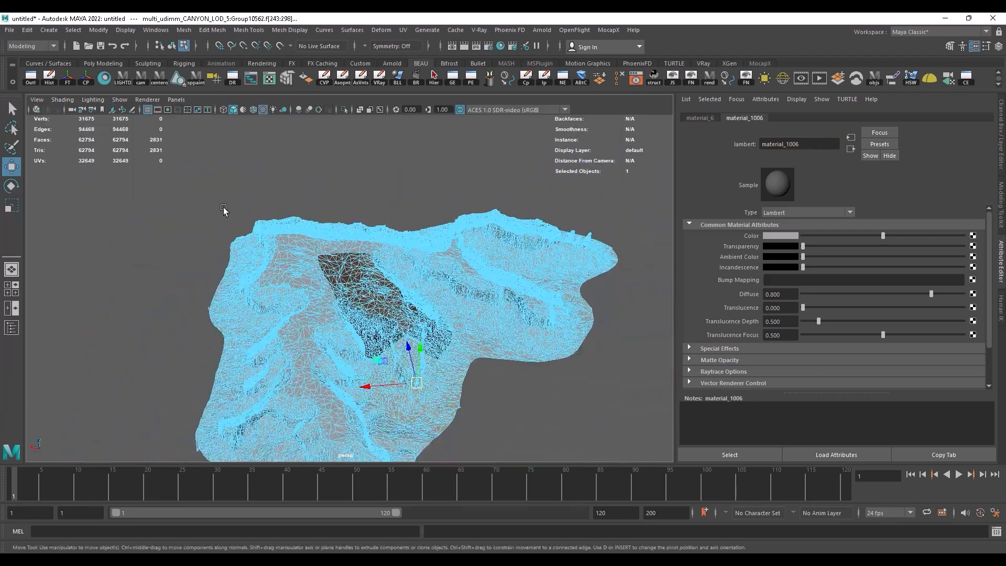
Step: Clear the selection and examine the whole terrain with its textured patch from several angles
alt+drag(336, 178, 402, 177)
alt+right_drag(401, 177, 449, 220)
mouse_move(448, 272)
alt+mouse_down()
mouse_move(444, 252)
mouse_move(462, 276)
alt+mouse_up()
right_drag(478, 189, 516, 176)
click(155, 180)
alt+right_drag(398, 283, 316, 246)
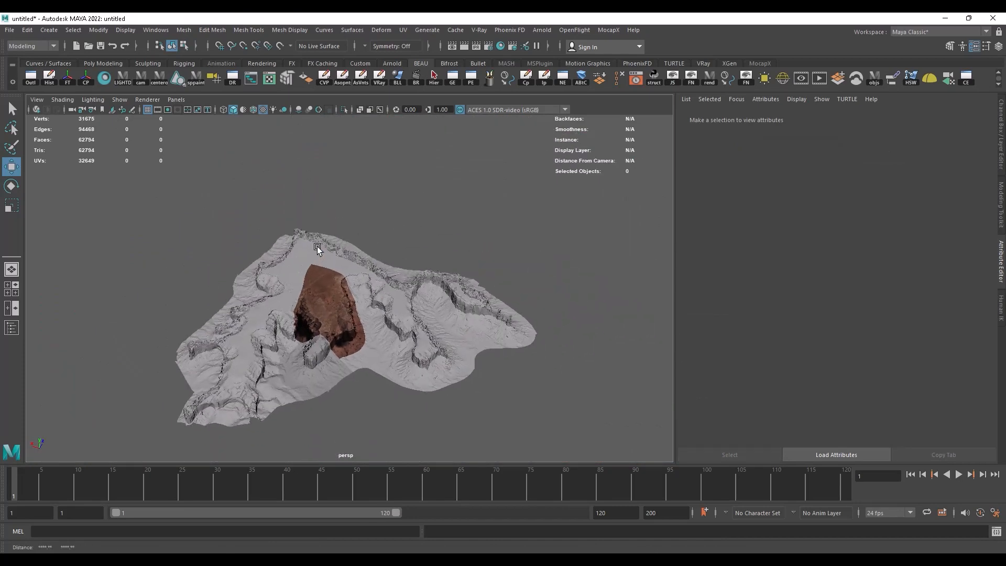
alt+drag(316, 246, 335, 309)
alt+right_drag(335, 309, 411, 323)
alt+drag(412, 323, 360, 304)
Step: Select the terrain, place the UV Editor beside the viewport without the UV Toolkit, and compare the UV tiles with the mesh
click(359, 303)
click(269, 78)
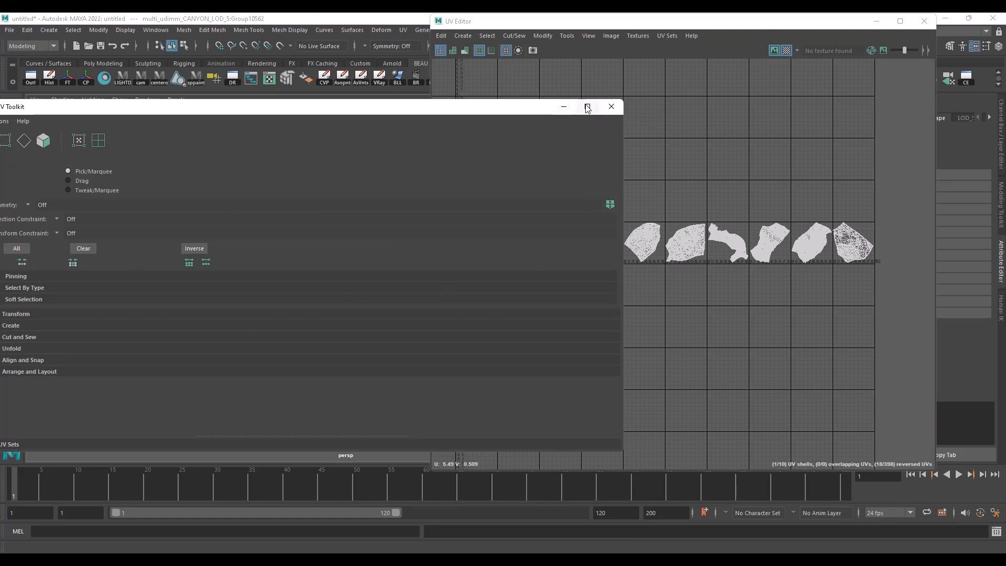
click(612, 107)
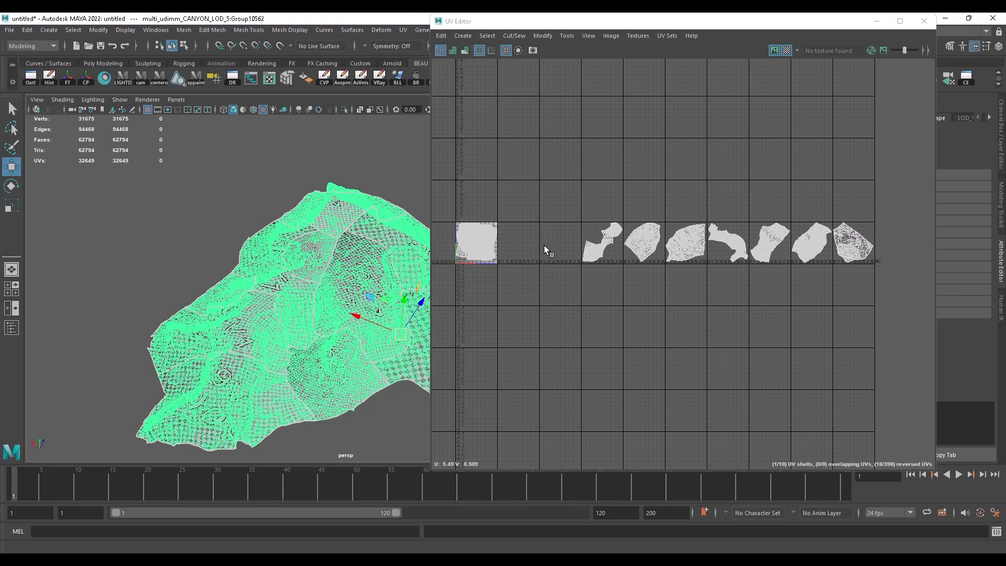
drag(612, 27, 693, 28)
alt+drag(434, 311, 362, 292)
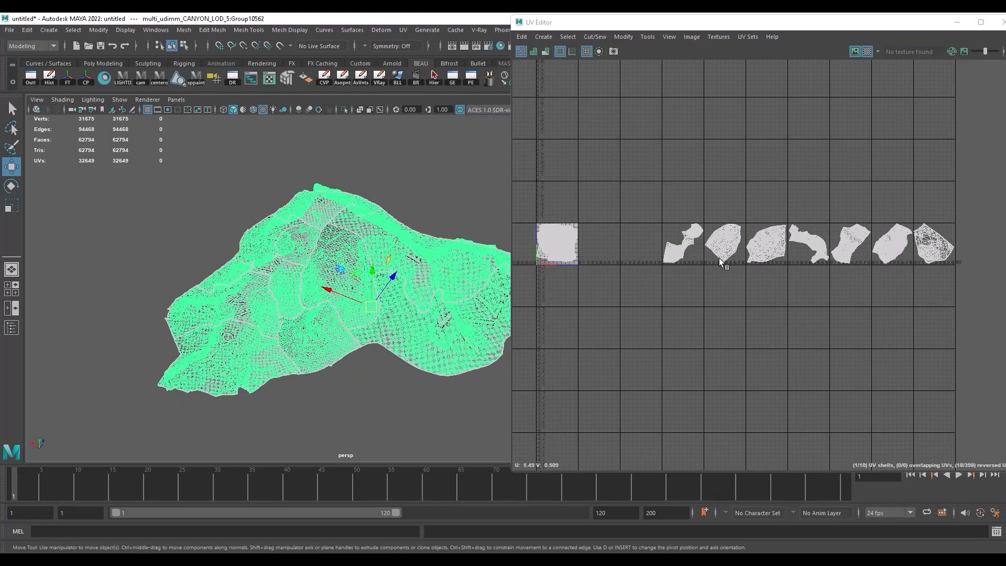
scroll(398, 225, up, 8)
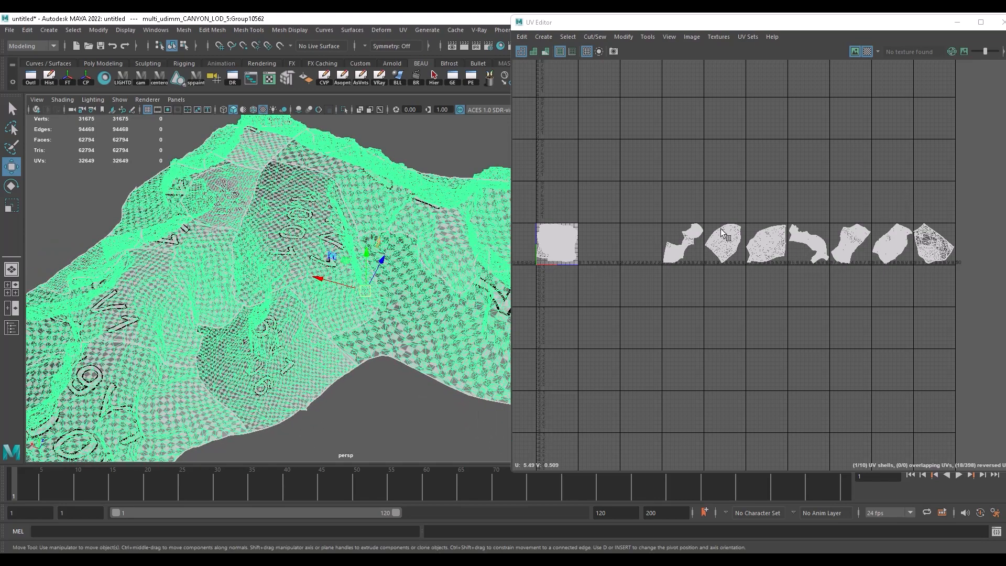
scroll(292, 179, down, 4)
alt+drag(340, 251, 472, 165)
scroll(268, 242, up, 3)
Step: Close the UV Editor, deselect the terrain, and inspect the textured patch from a low angle
drag(851, 24, 515, 164)
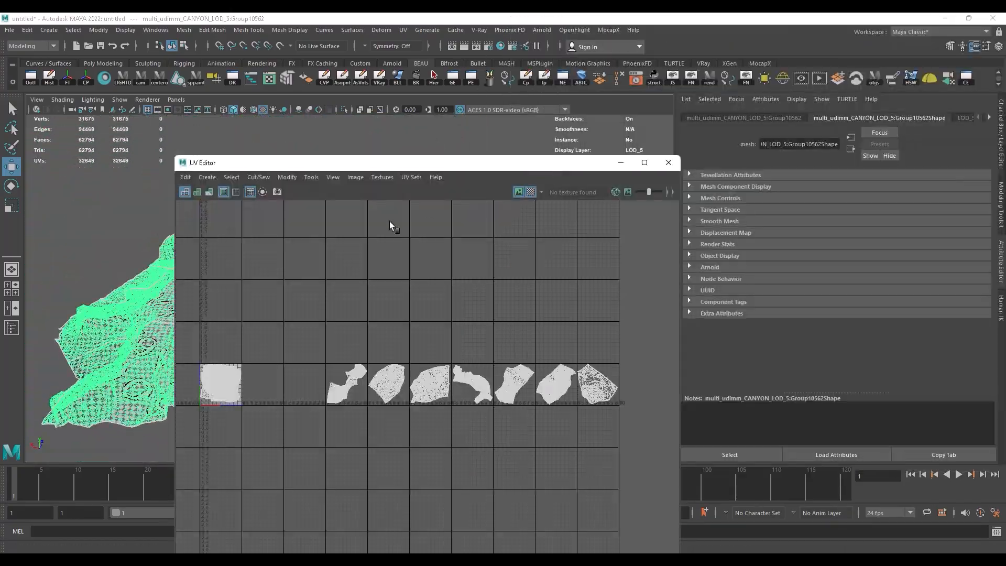
click(669, 163)
alt+drag(417, 224, 431, 199)
click(431, 200)
alt+drag(388, 174, 343, 231)
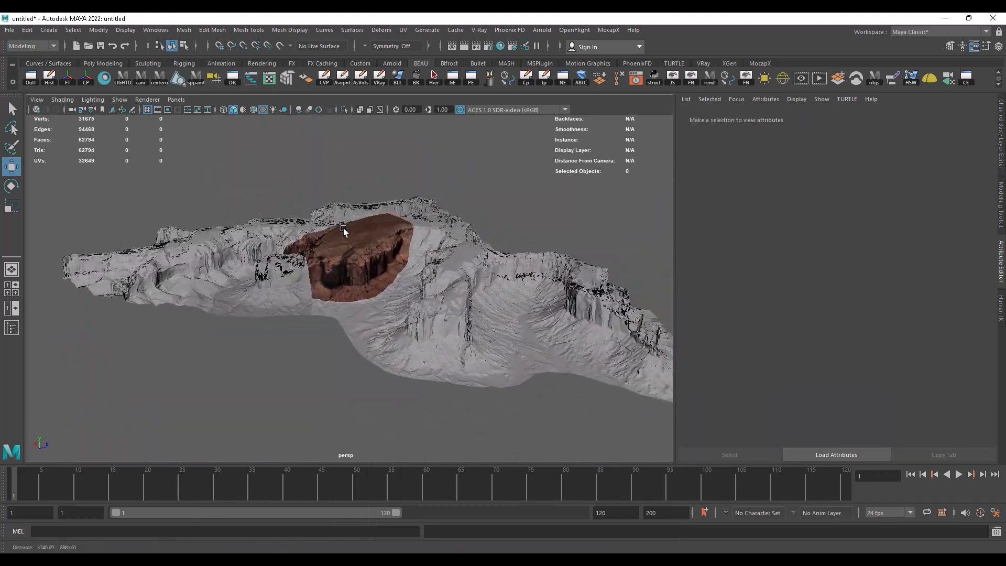
Step: Examine the textured patch and the surrounding untextured terrain from low side angles up to a raised overview
alt+right_drag(343, 230, 241, 263)
alt+drag(241, 263, 319, 266)
alt+right_drag(319, 266, 386, 306)
alt+drag(386, 307, 396, 286)
alt+right_drag(396, 286, 293, 264)
alt+drag(293, 264, 336, 280)
alt+right_drag(302, 276, 398, 281)
alt+drag(398, 281, 405, 264)
alt+right_drag(404, 264, 336, 274)
alt+drag(336, 274, 370, 283)
alt+right_drag(370, 282, 334, 255)
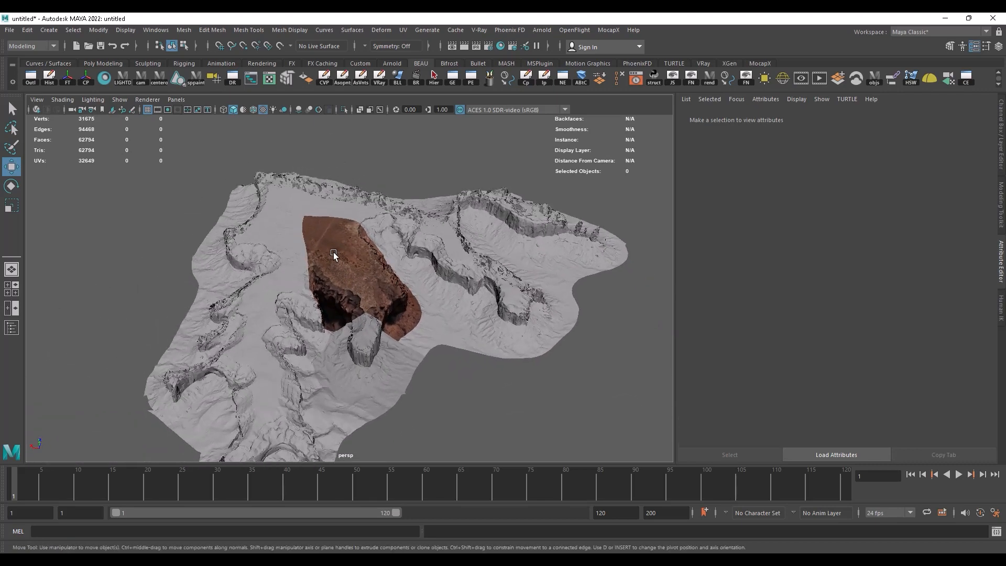
Step: Select the terrain and set the Export Selection file type to FBX export, then close the options without exporting
click(333, 255)
click(9, 30)
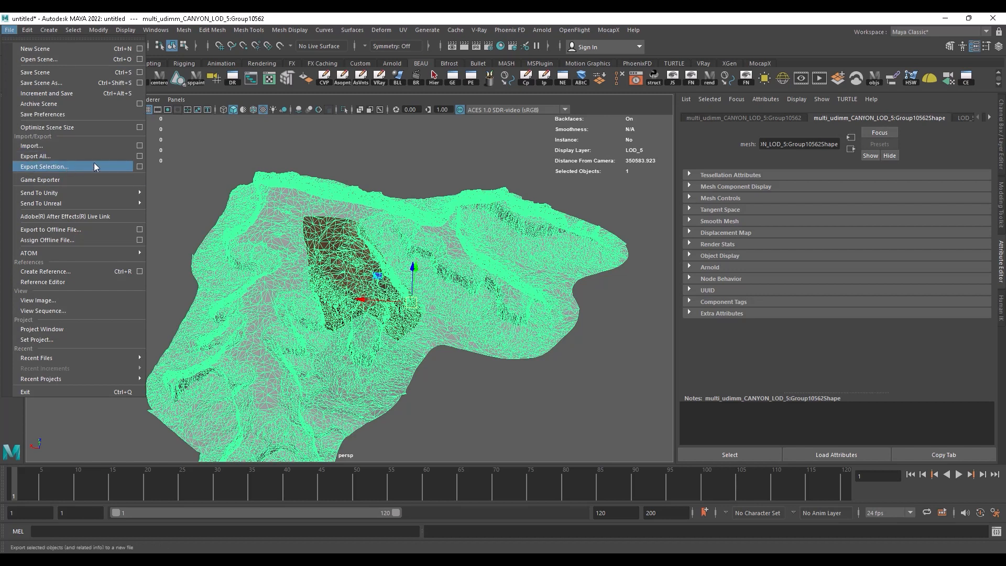
click(139, 167)
click(325, 165)
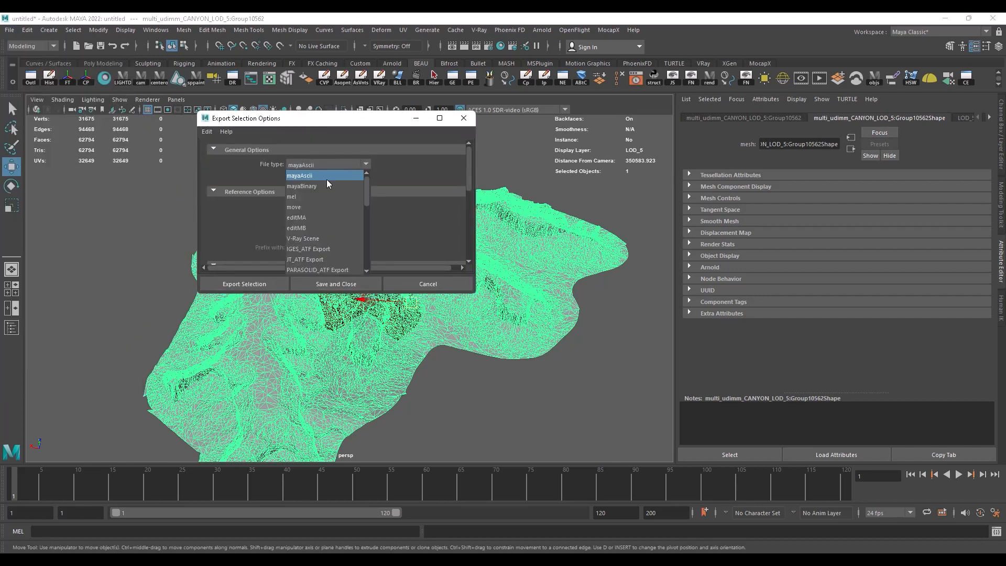
scroll(298, 222, down, 7)
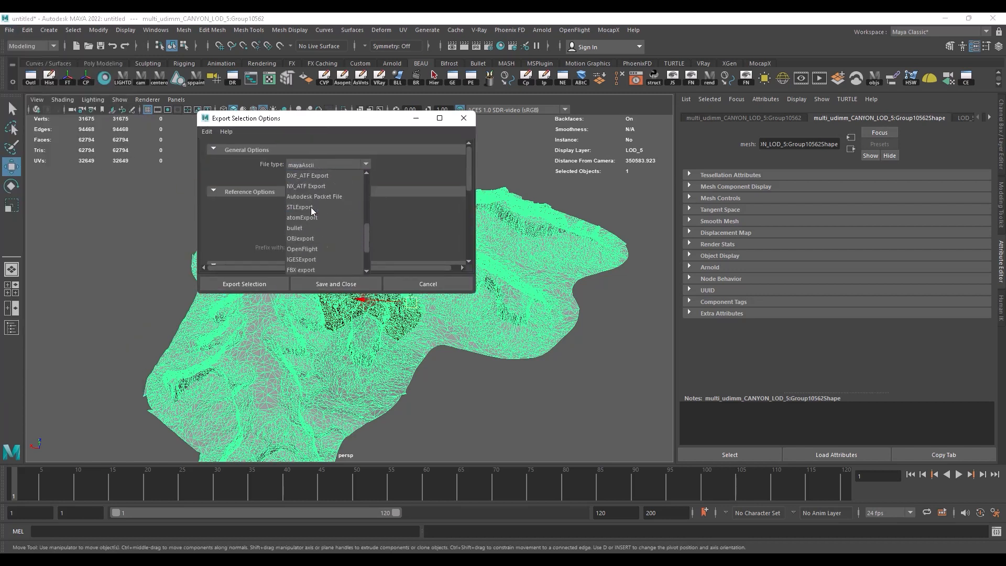
click(300, 217)
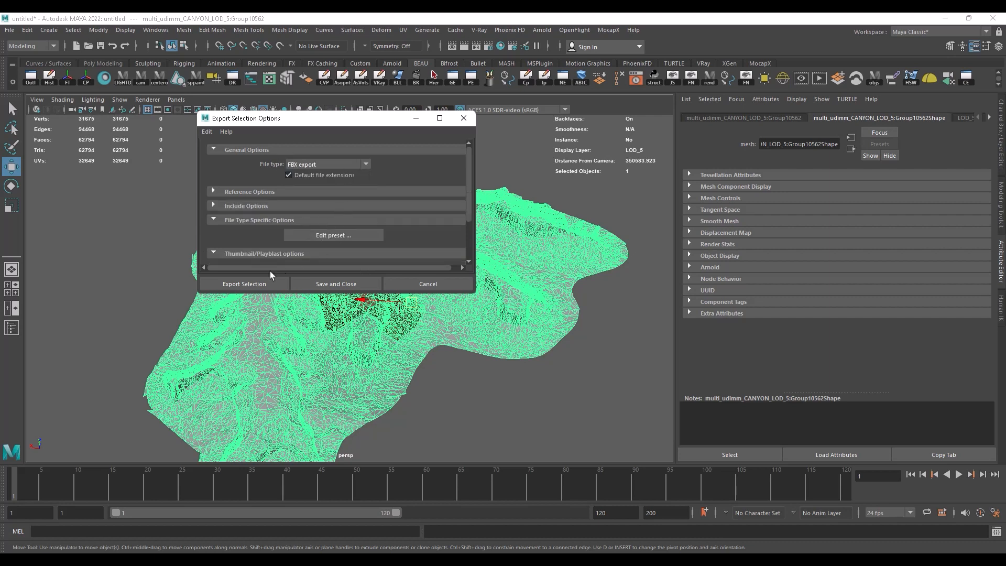
drag(341, 118, 287, 72)
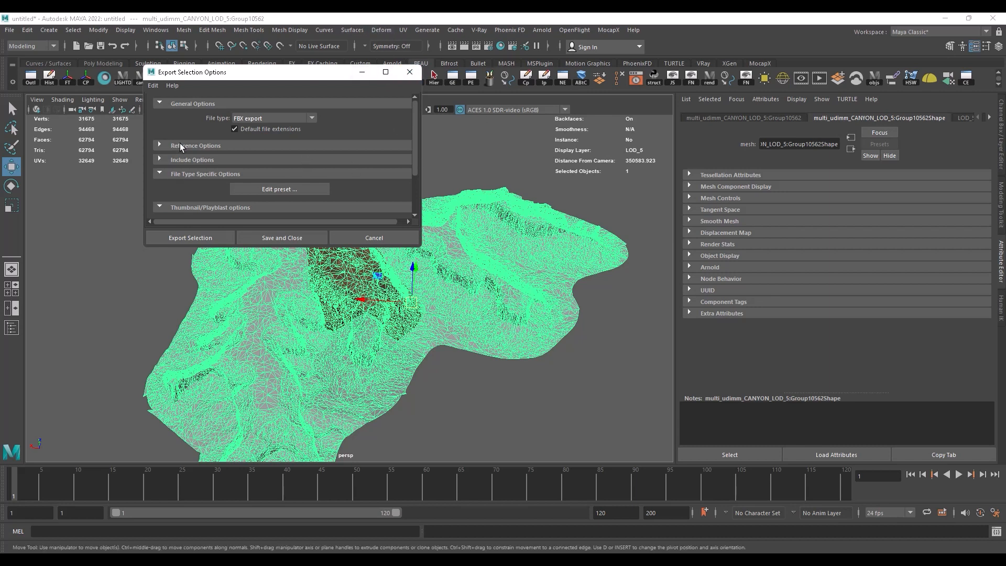
drag(261, 71, 231, 66)
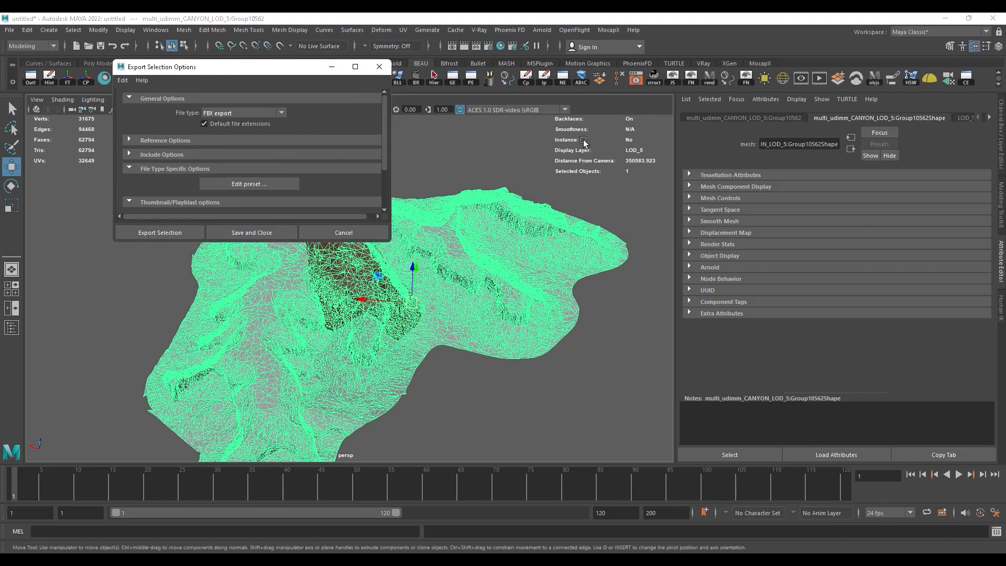
drag(262, 72, 280, 59)
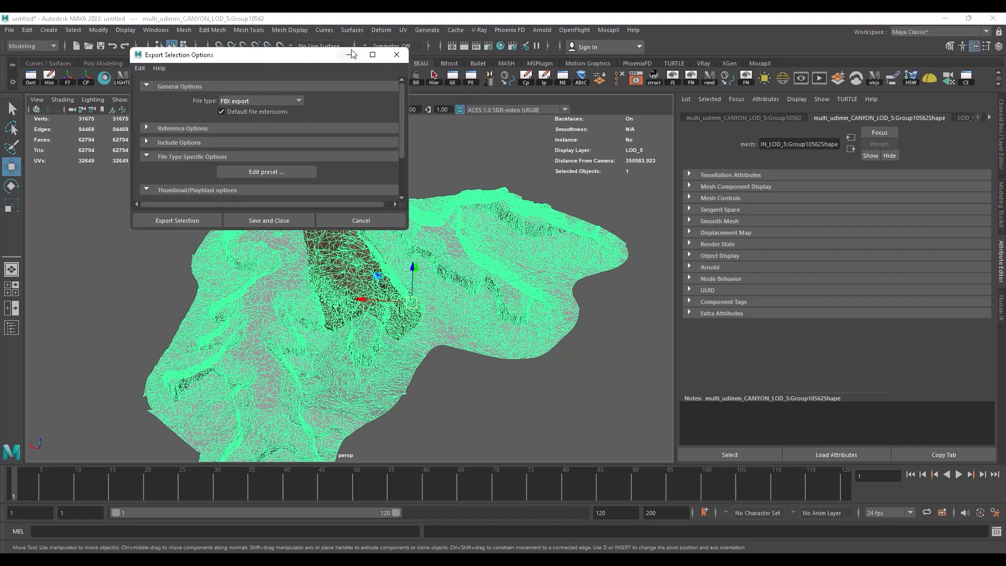
click(397, 54)
Step: Deselect the terrain, inspect its relief around the textured patch from several angles, and reselect the mesh
mouse_move(380, 228)
alt+mouse_down()
mouse_move(523, 225)
mouse_move(533, 210)
mouse_move(401, 218)
mouse_move(420, 227)
mouse_move(450, 214)
alt+mouse_up()
click(427, 171)
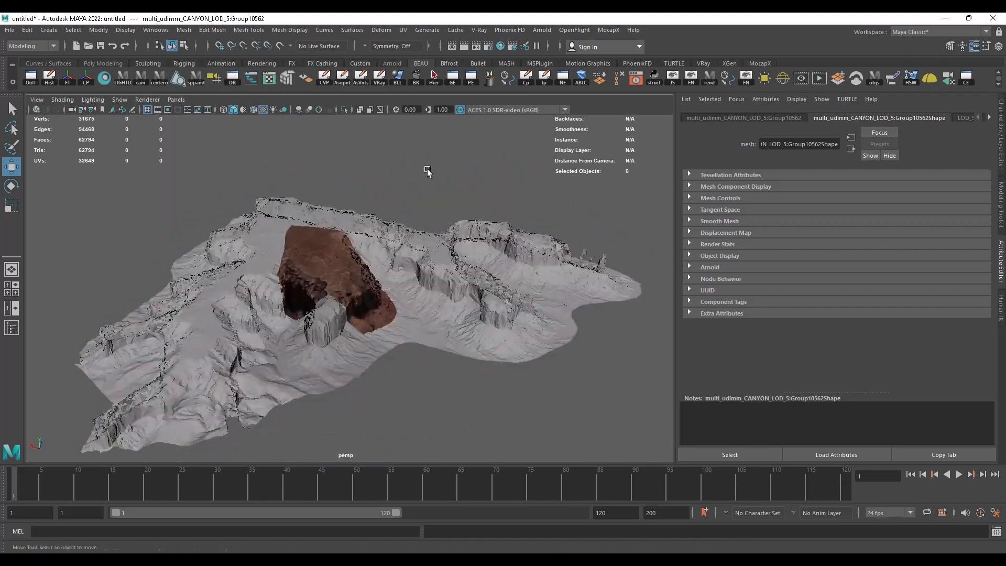
alt+drag(419, 184, 350, 220)
alt+right_drag(350, 220, 235, 225)
alt+drag(235, 225, 333, 231)
alt+right_drag(330, 231, 336, 251)
alt+middle_drag(336, 250, 335, 242)
alt+drag(354, 261, 259, 252)
alt+right_drag(259, 253, 273, 253)
alt+drag(273, 255, 345, 252)
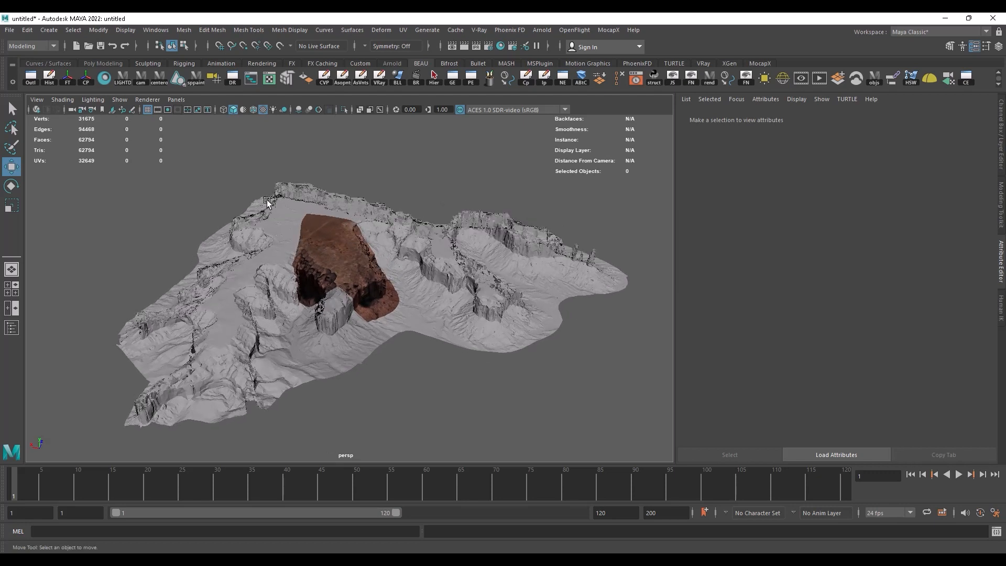
click(369, 225)
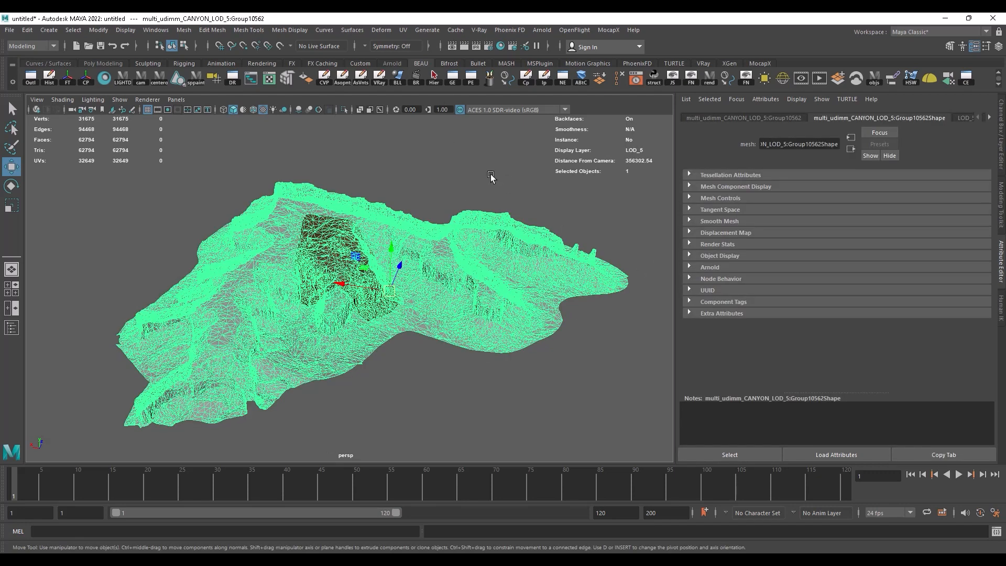